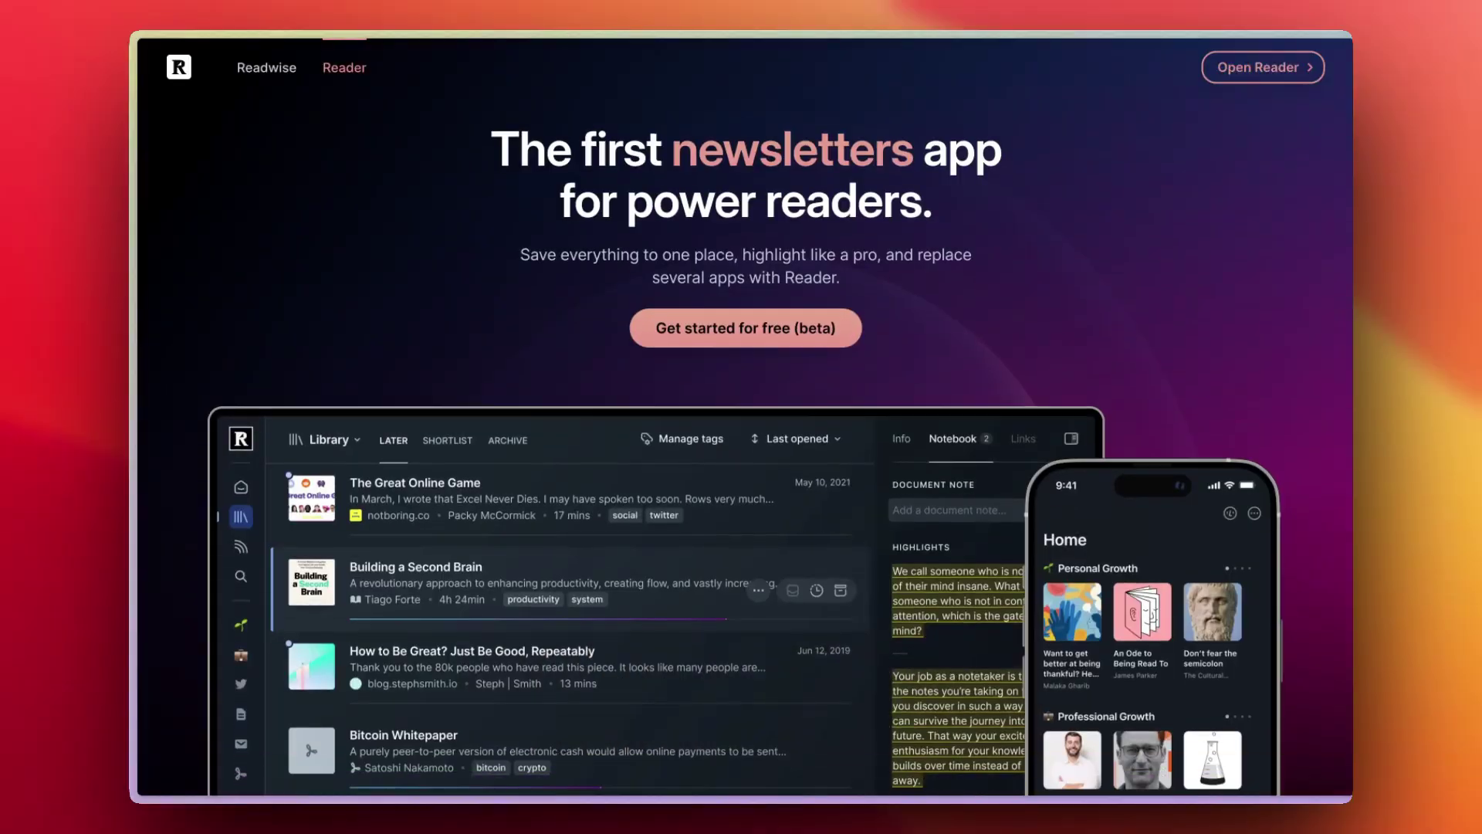
# Scroll down the landing page to the Reader app mockup showing library and highlights
pyautogui.scroll(-5, 741, 417)
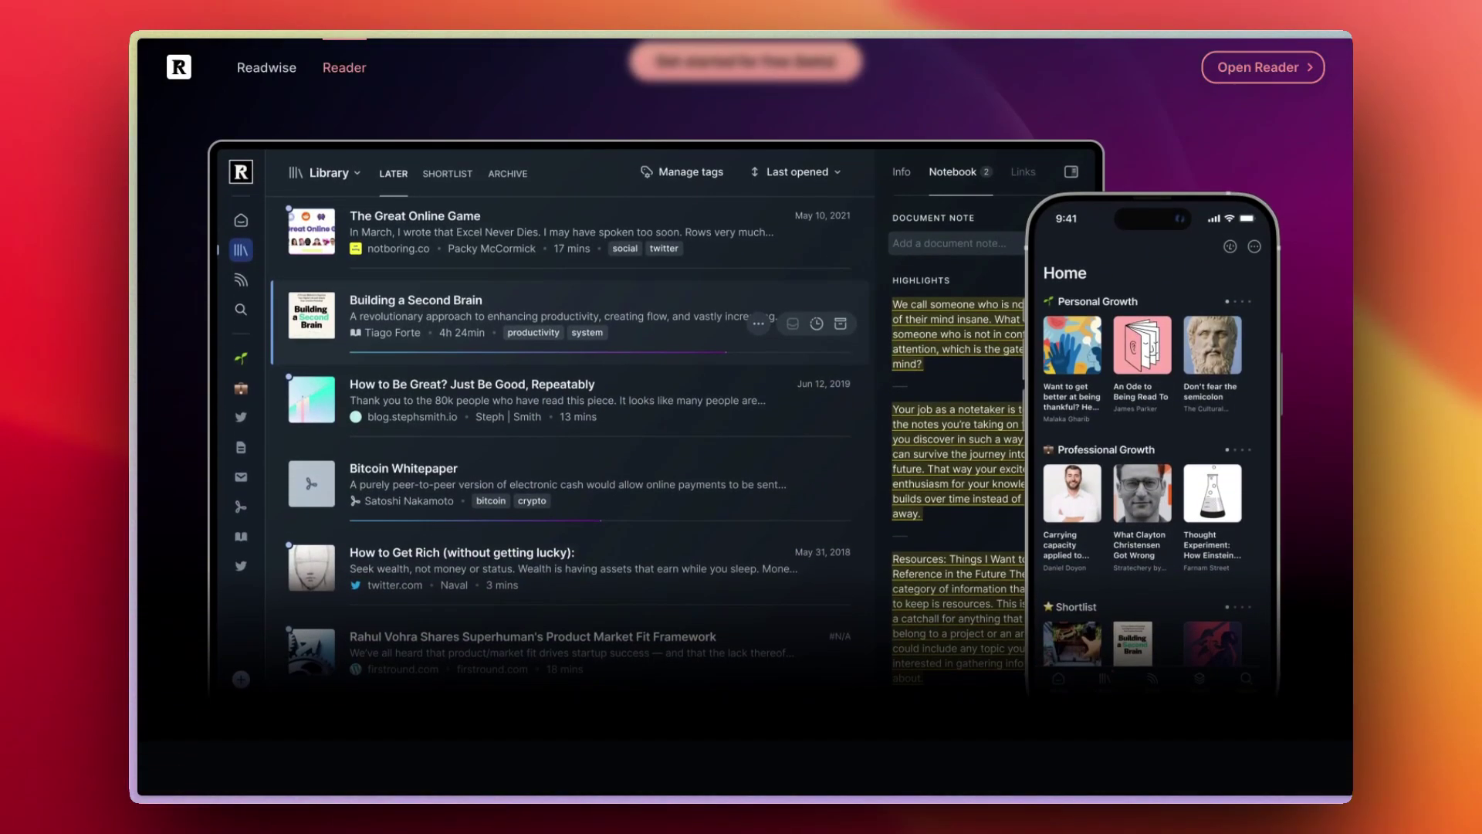
# Open the Reader web app, glance at Later and Archive, then open 'What to Do' from Inbox
pyautogui.click(1255, 65)
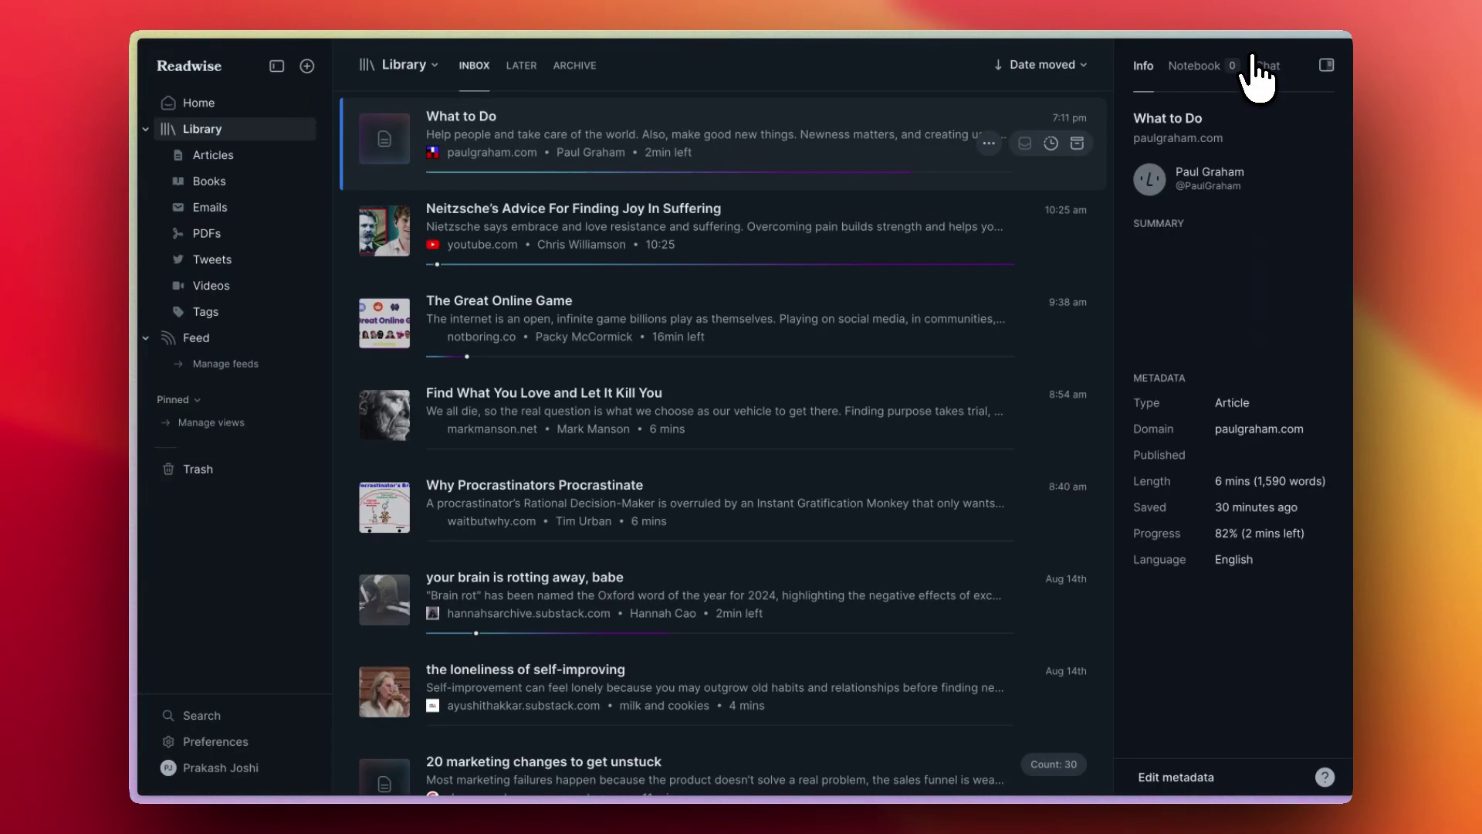
pyautogui.click(533, 66)
pyautogui.click(575, 66)
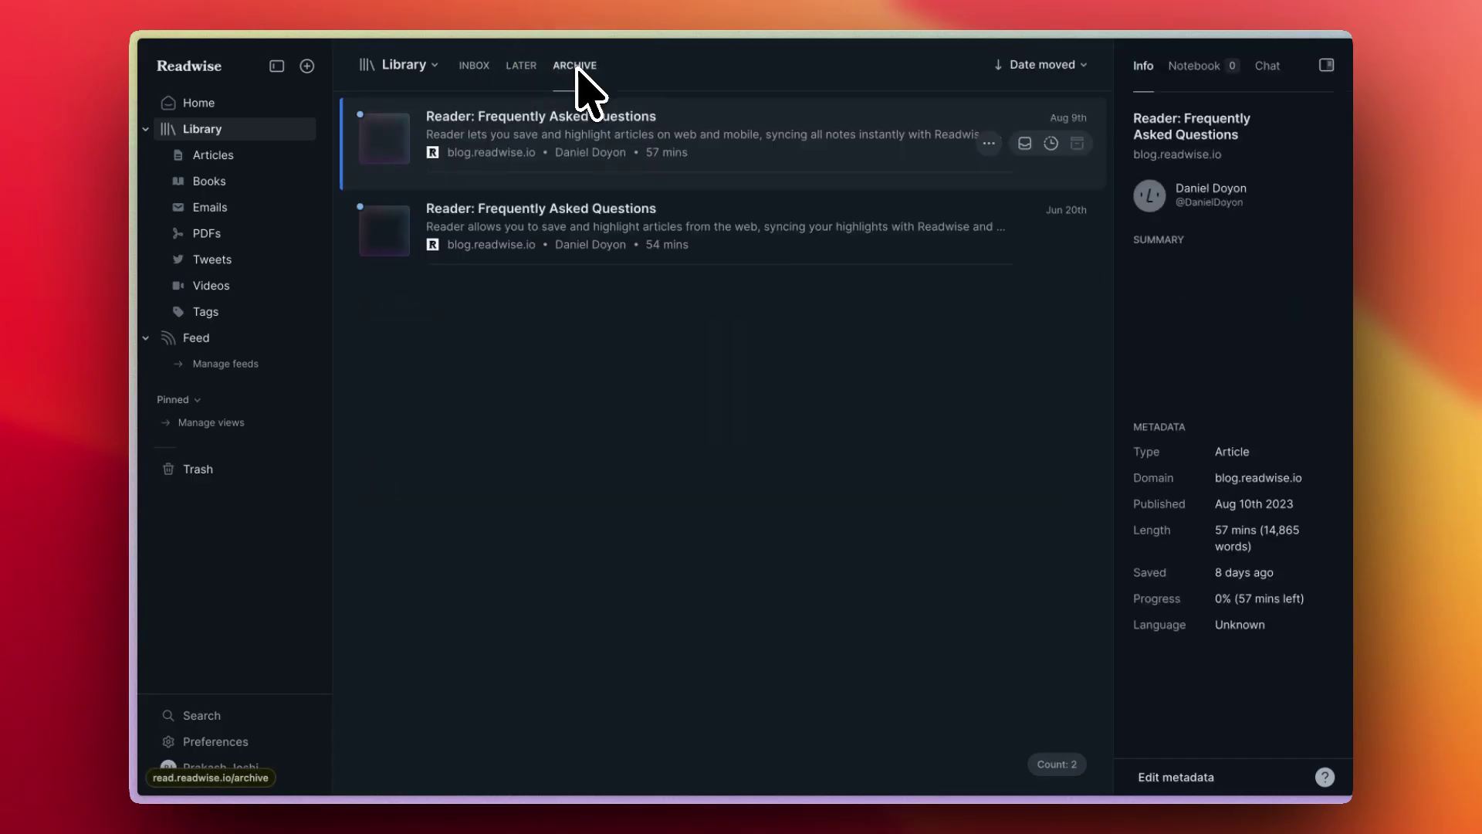
pyautogui.click(463, 68)
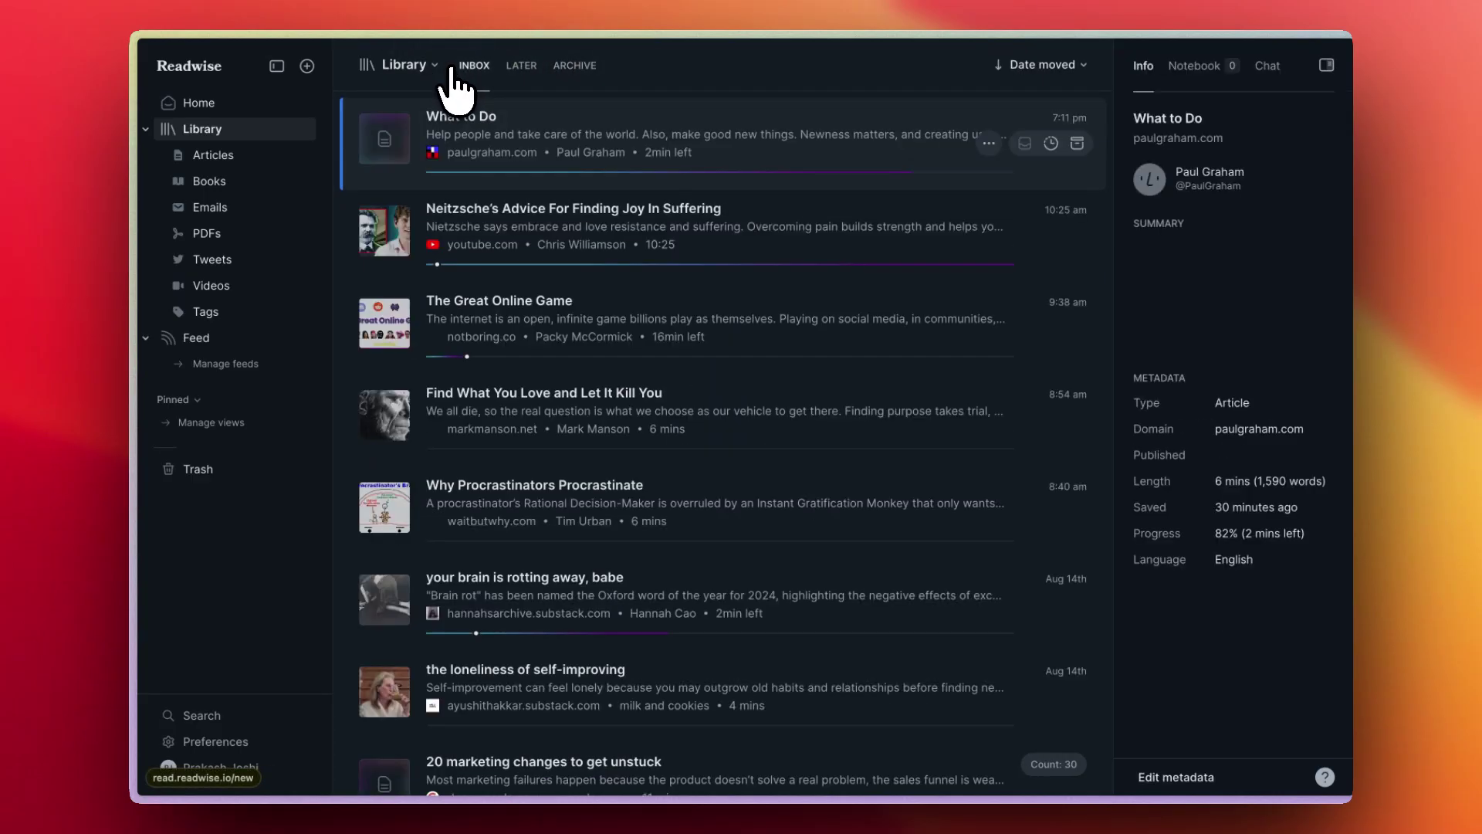
pyautogui.click(673, 131)
pyautogui.scroll(-6, 645, 479)
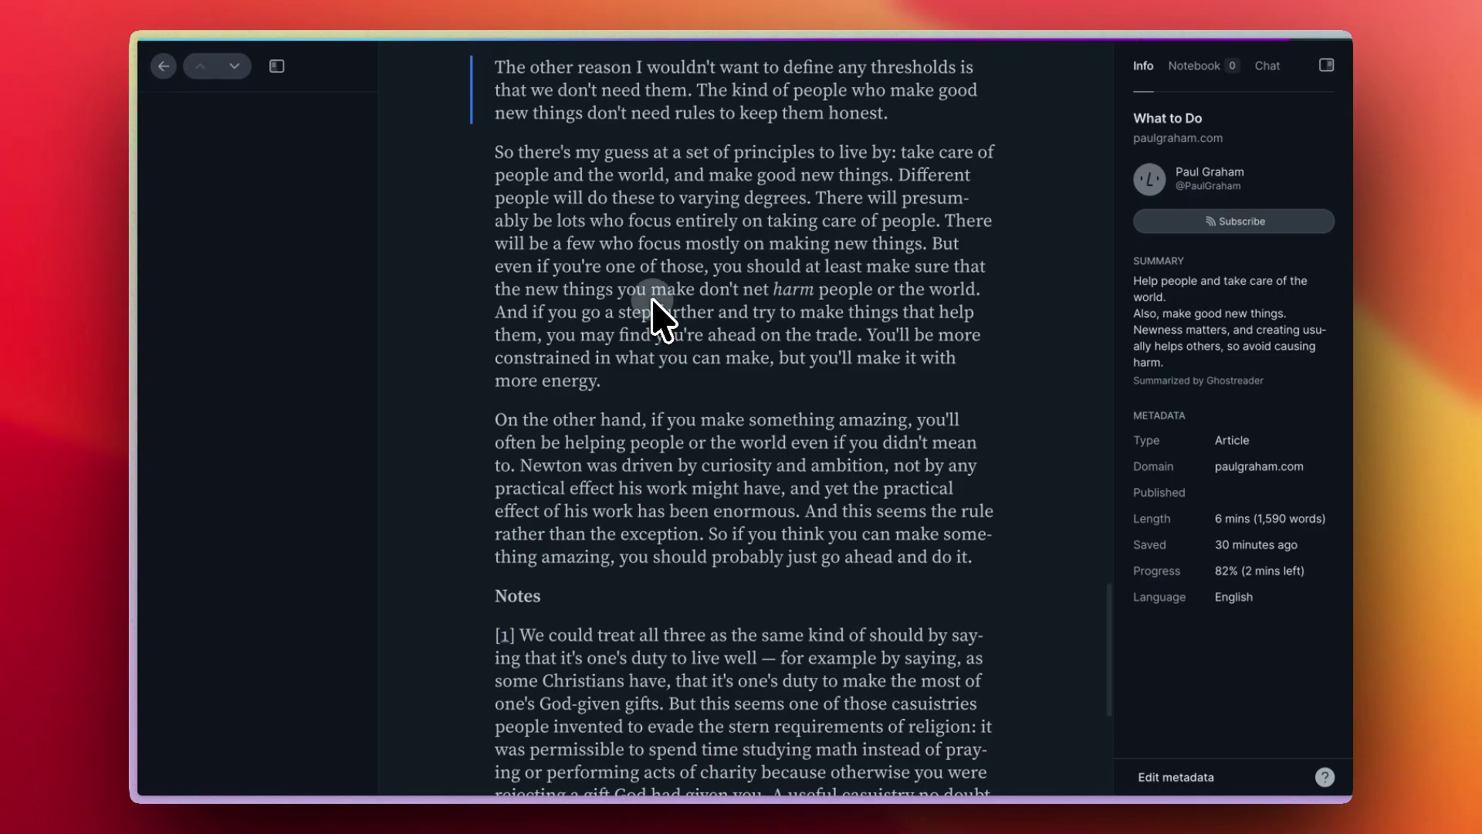
# In 'What to Do', add and delete a paragraph highlight, then a dragged passage highlight
pyautogui.click(652, 301)
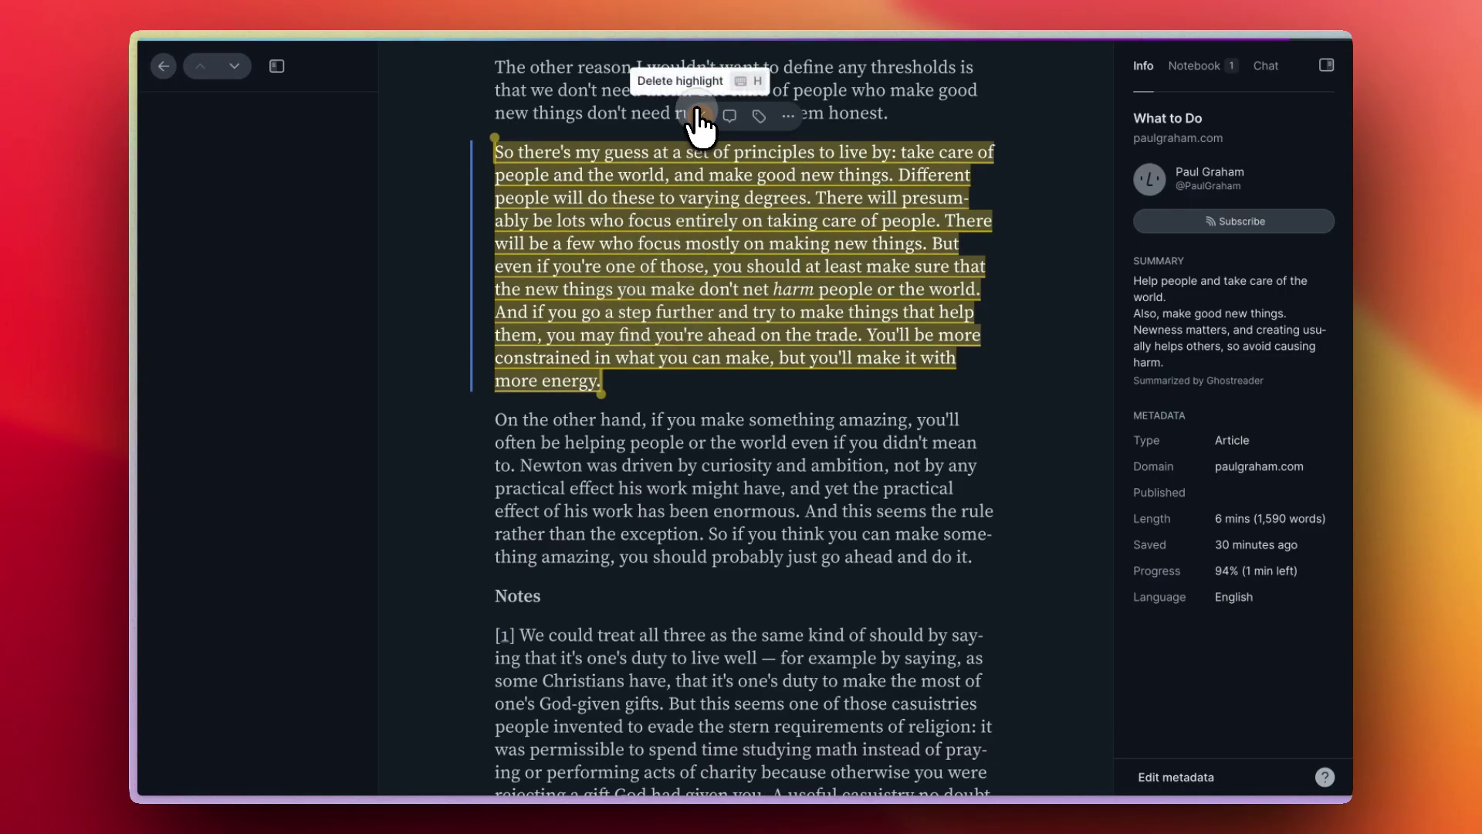
pyautogui.click(698, 116)
pyautogui.moveTo(688, 490); pyautogui.dragTo(621, 427)
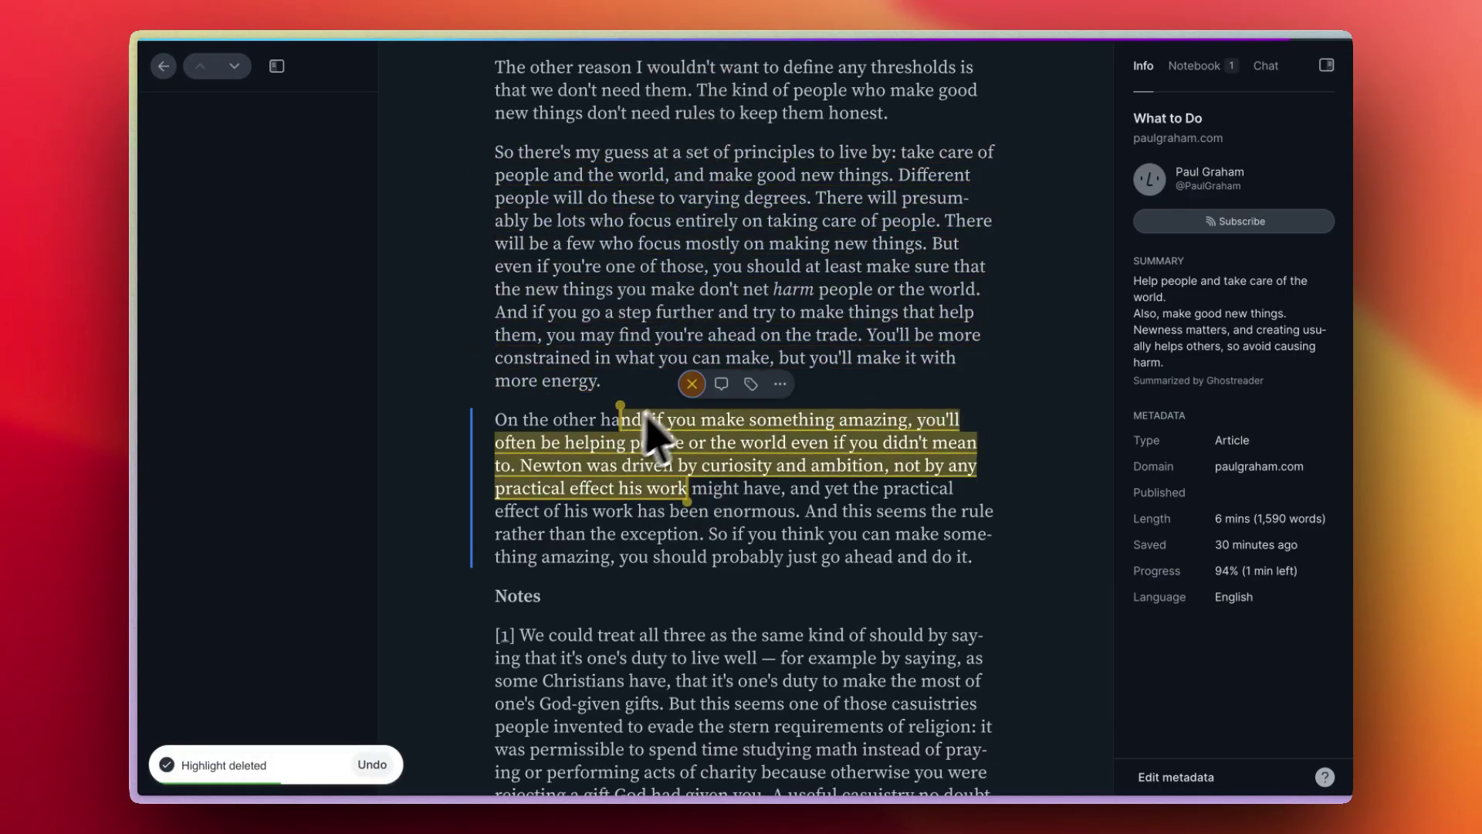
pyautogui.click(690, 384)
pyautogui.scroll(-5, 695, 679)
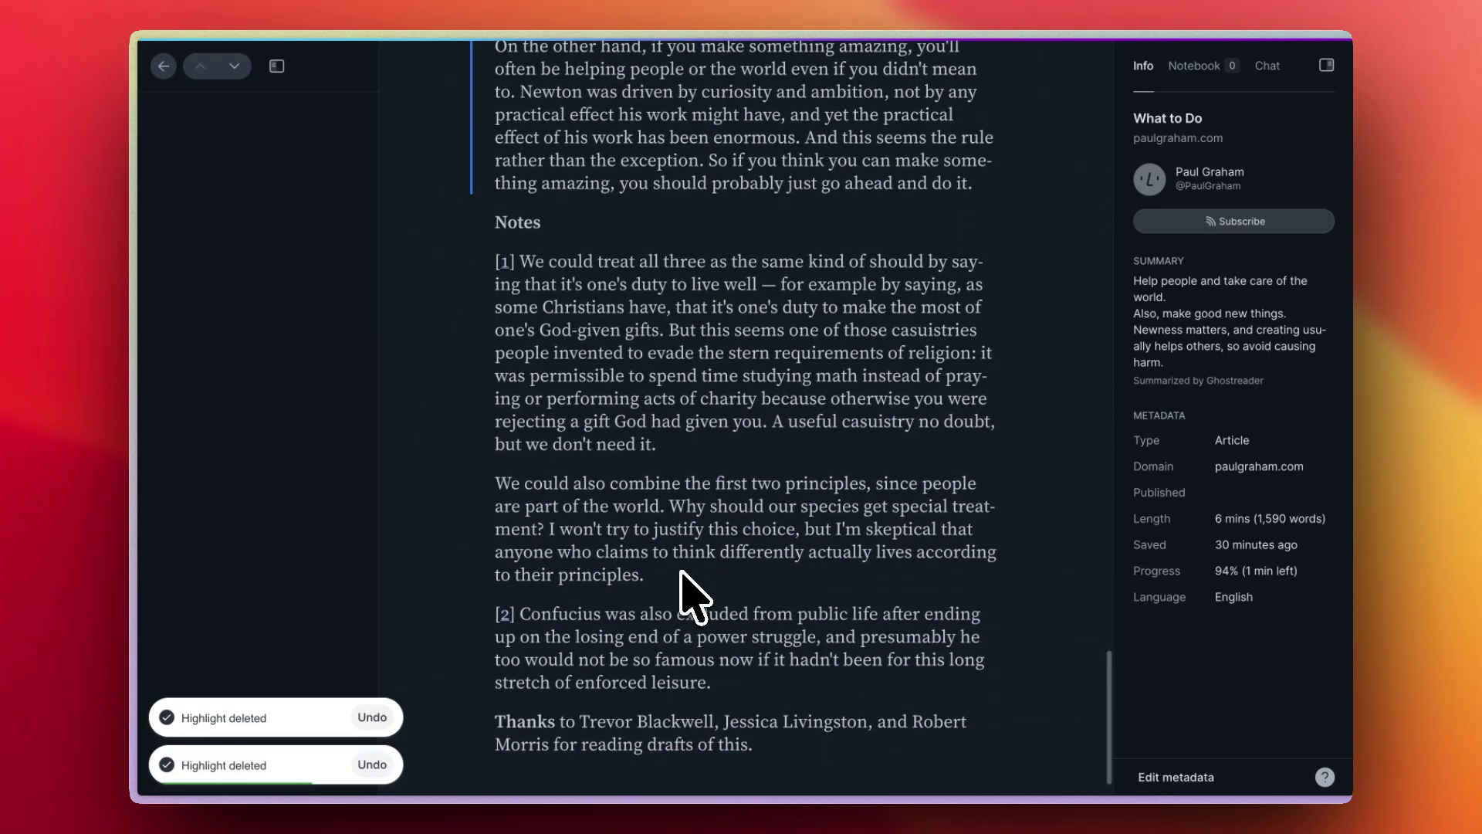
pyautogui.scroll(10, 689, 594)
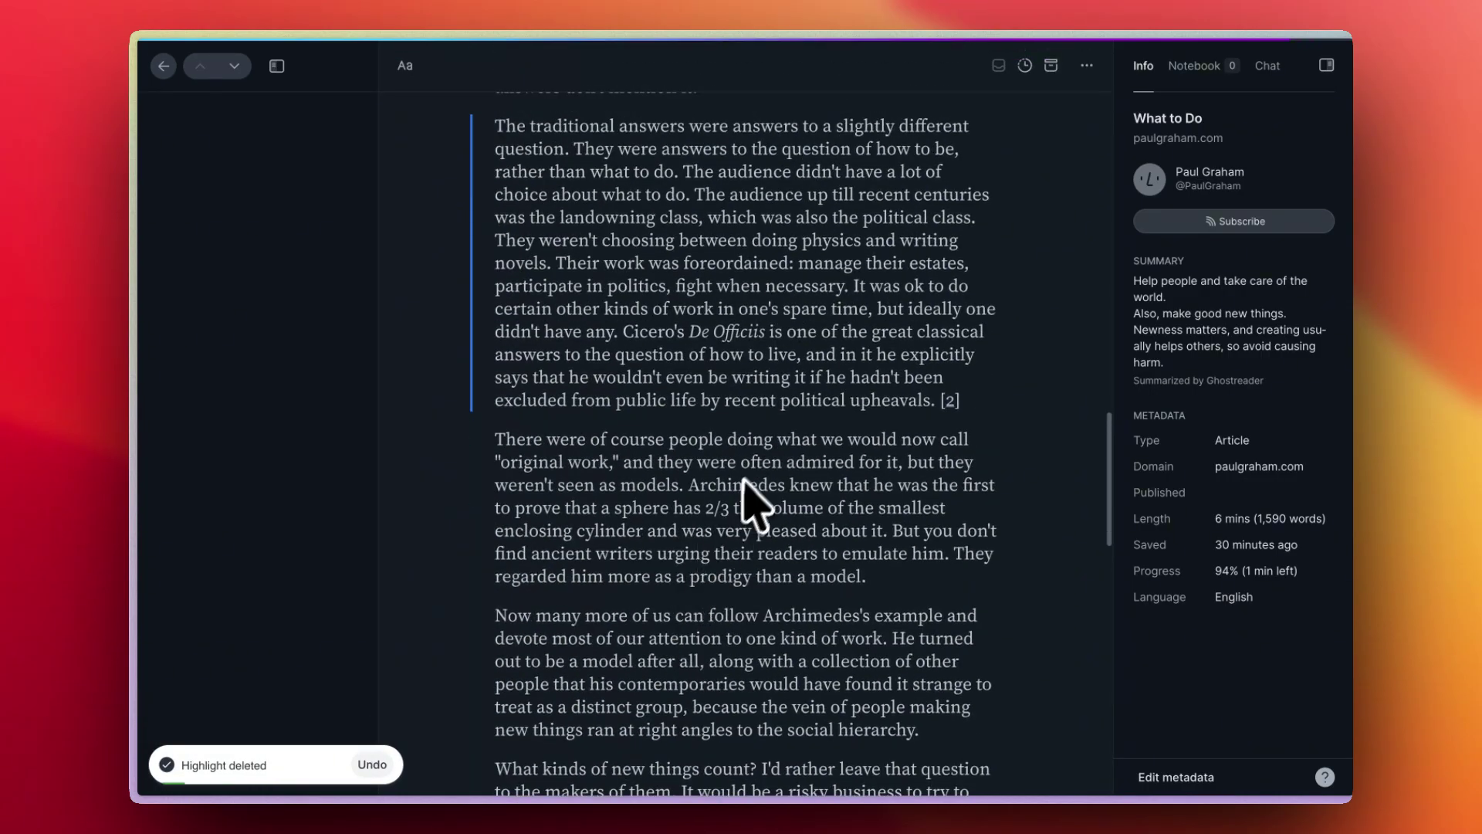
pyautogui.scroll(10, 887, 355)
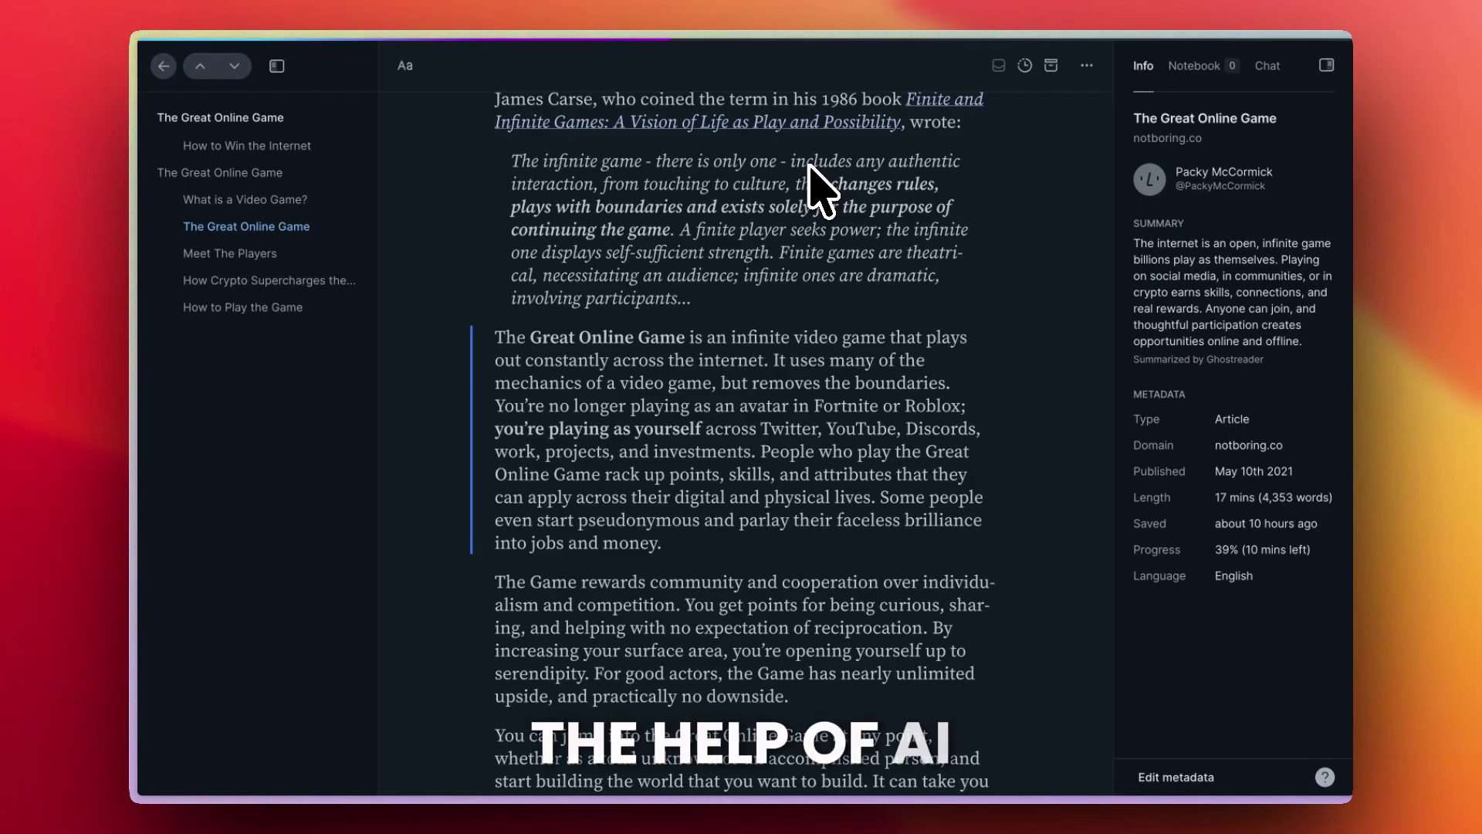
# Select and clear the summary paragraph text, then visit Home and the Library
pyautogui.tripleClick(1204, 282)
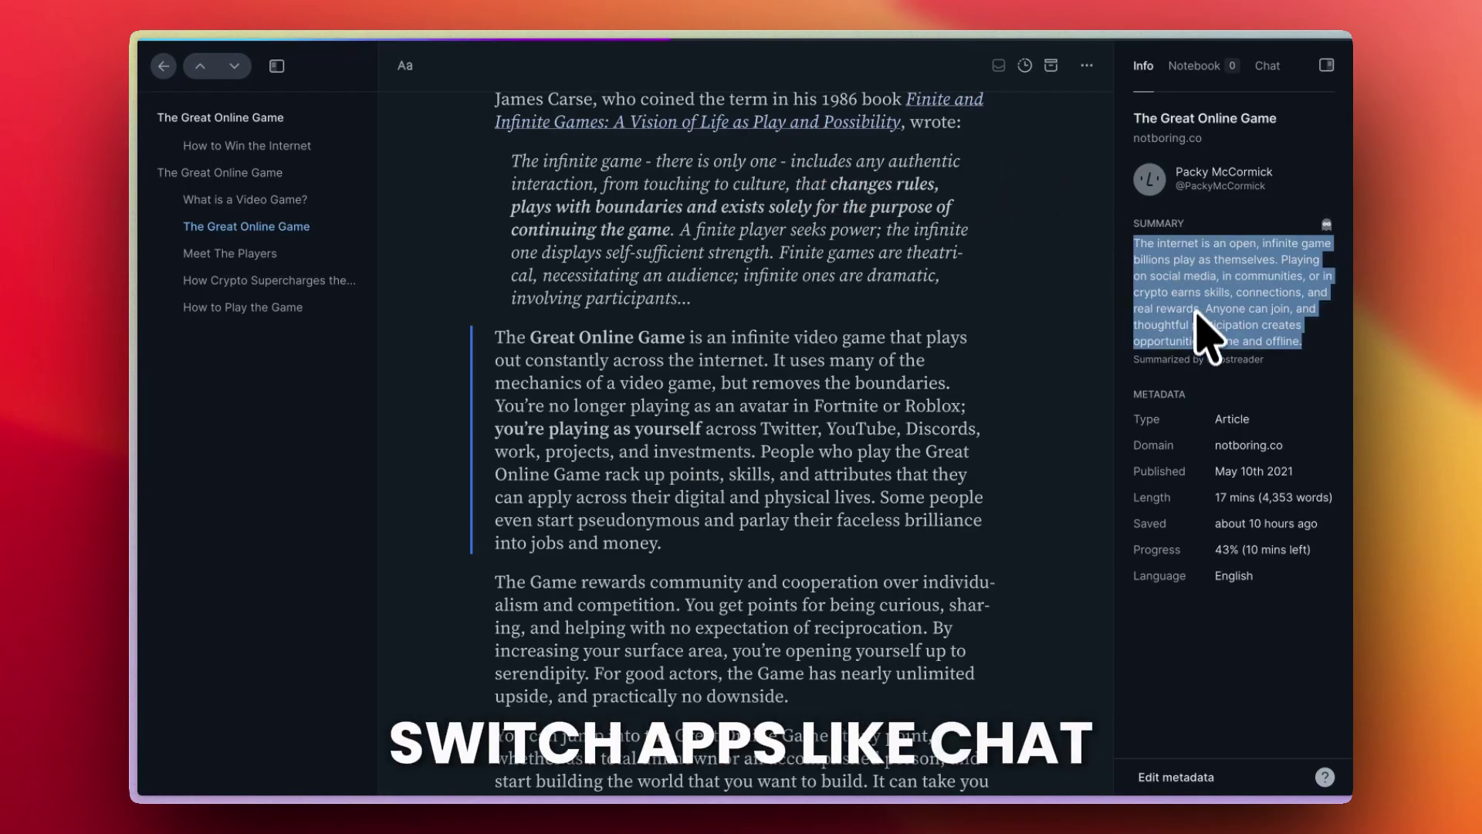
pyautogui.click(1204, 328)
pyautogui.moveTo(1208, 124)
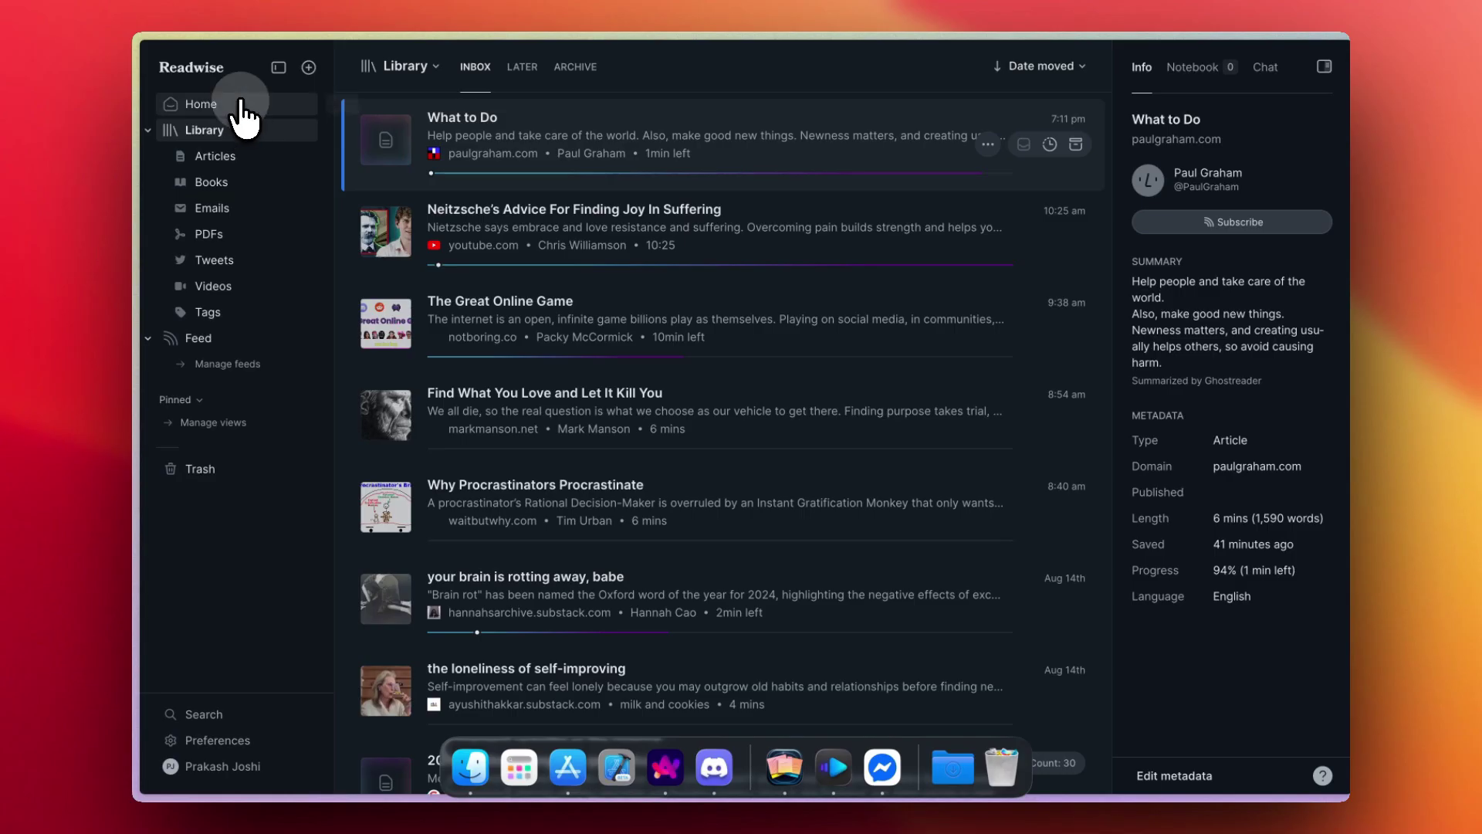
pyautogui.click(240, 106)
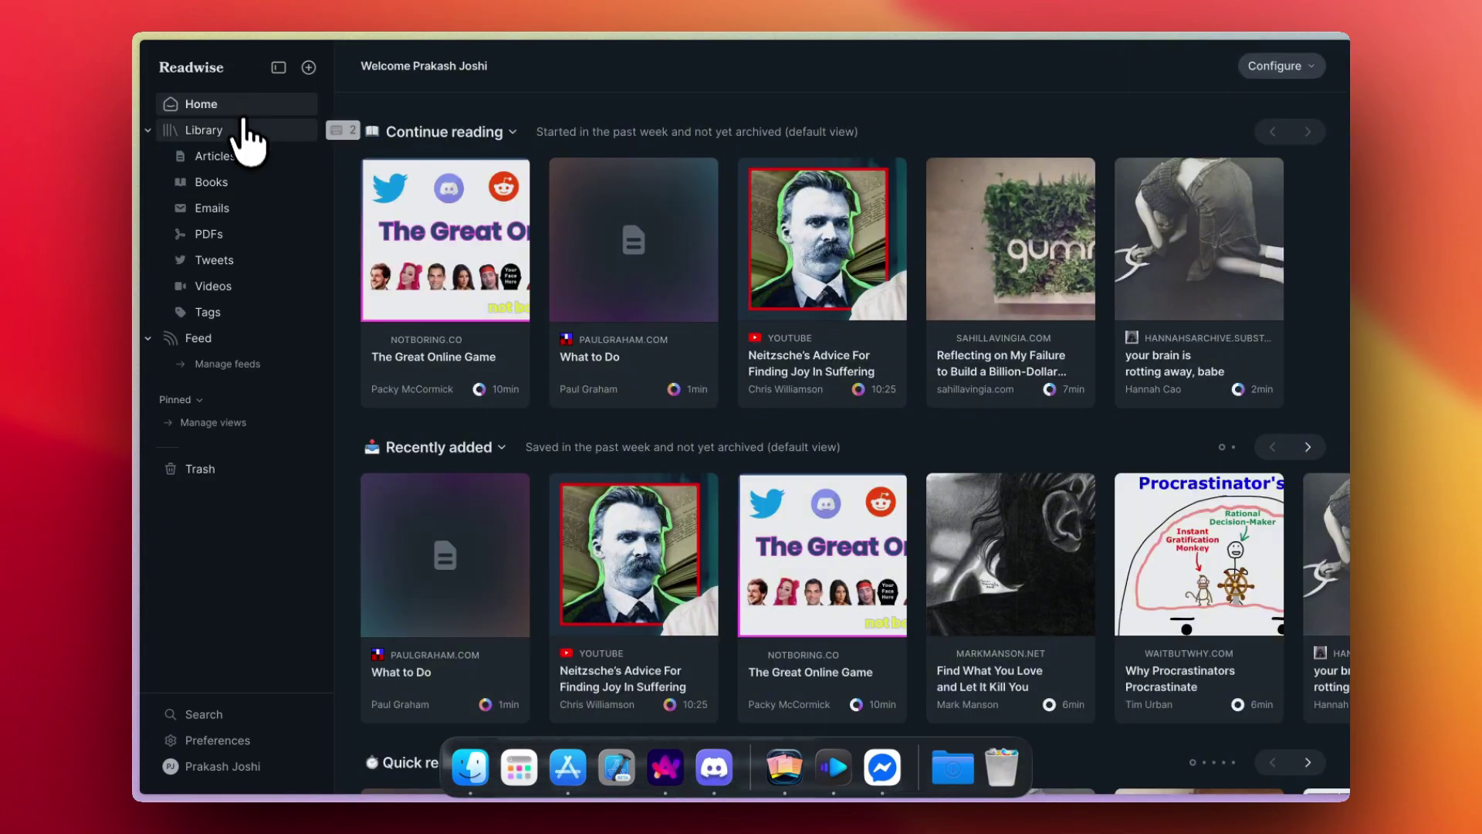
pyautogui.click(245, 132)
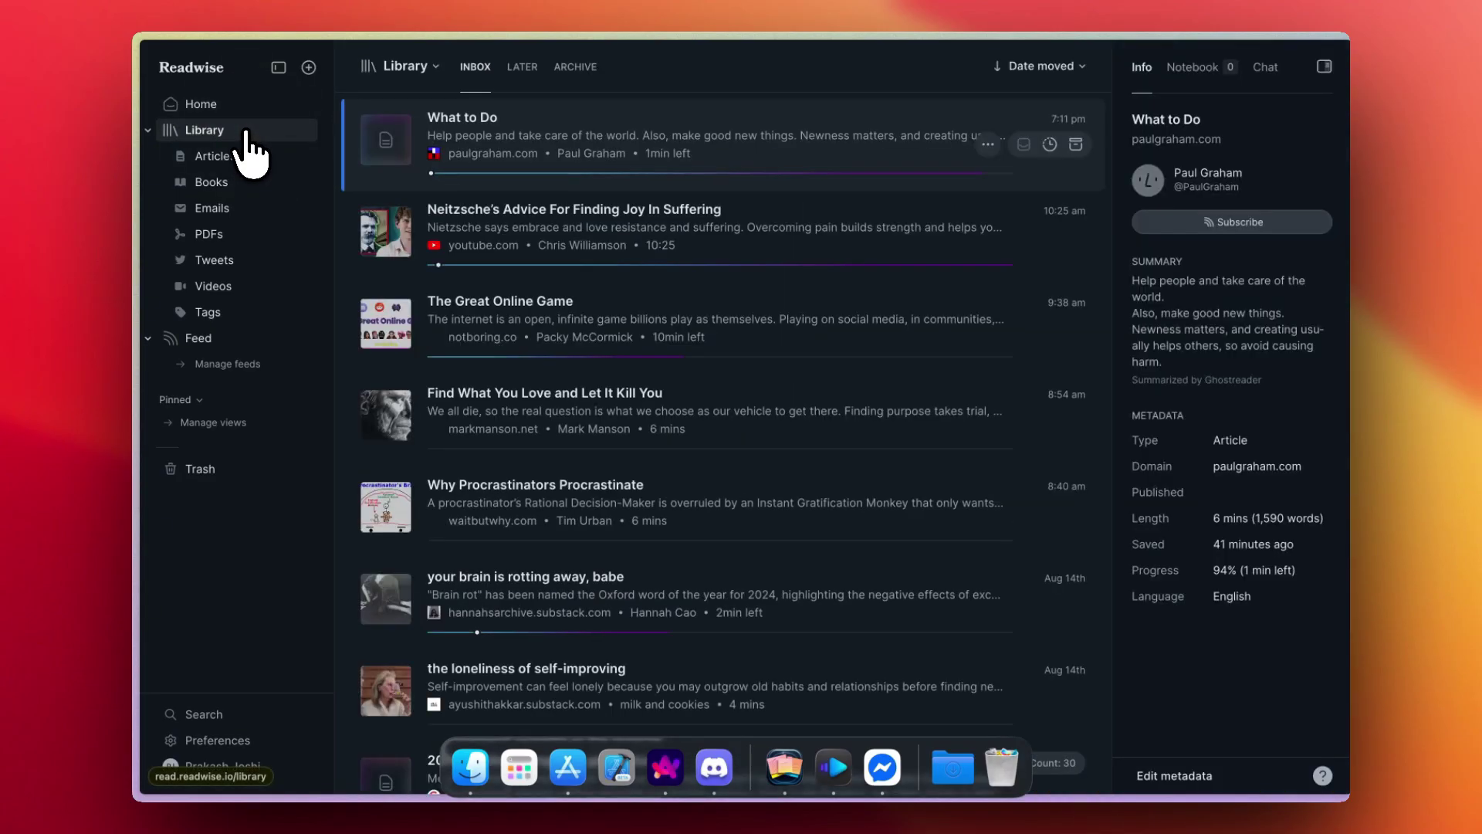
# In Feed, view seen items, try Subscribe to RSS and new RSS folder, then open Manage feeds > Suggested
pyautogui.click(234, 342)
pyautogui.click(514, 69)
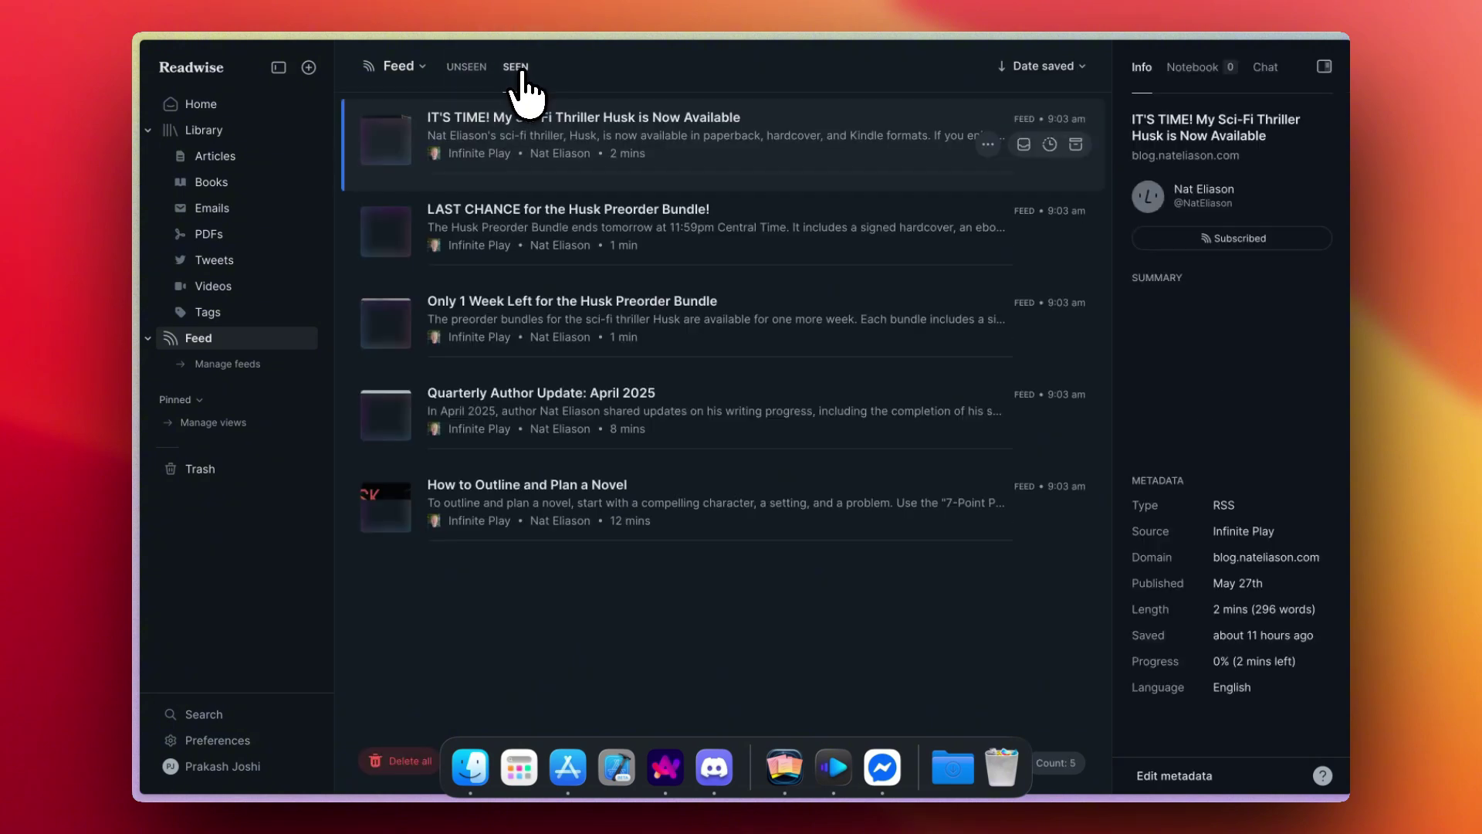
pyautogui.click(397, 68)
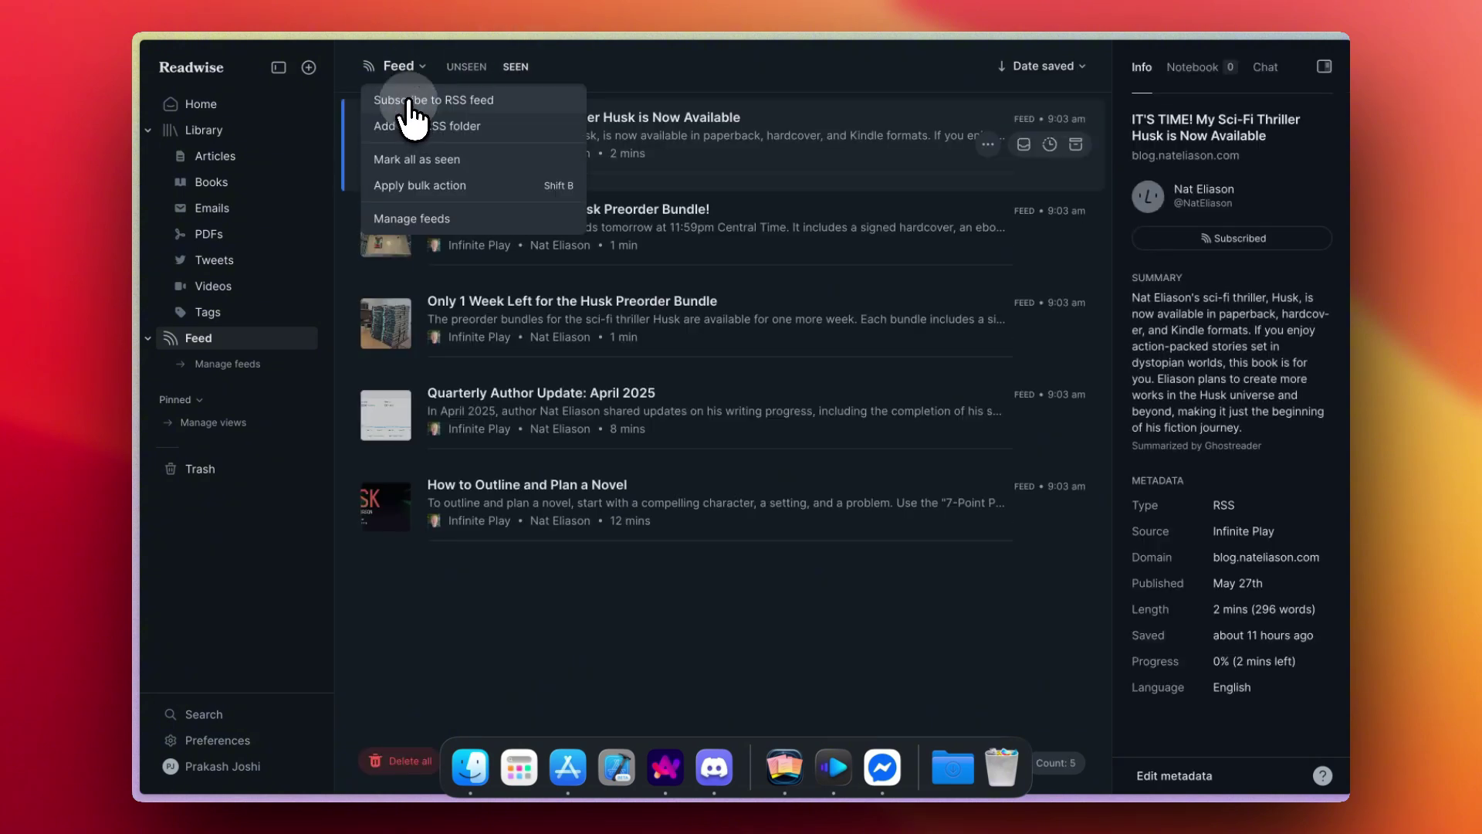
pyautogui.click(405, 100)
pyautogui.press('Escape')
pyautogui.click(417, 71)
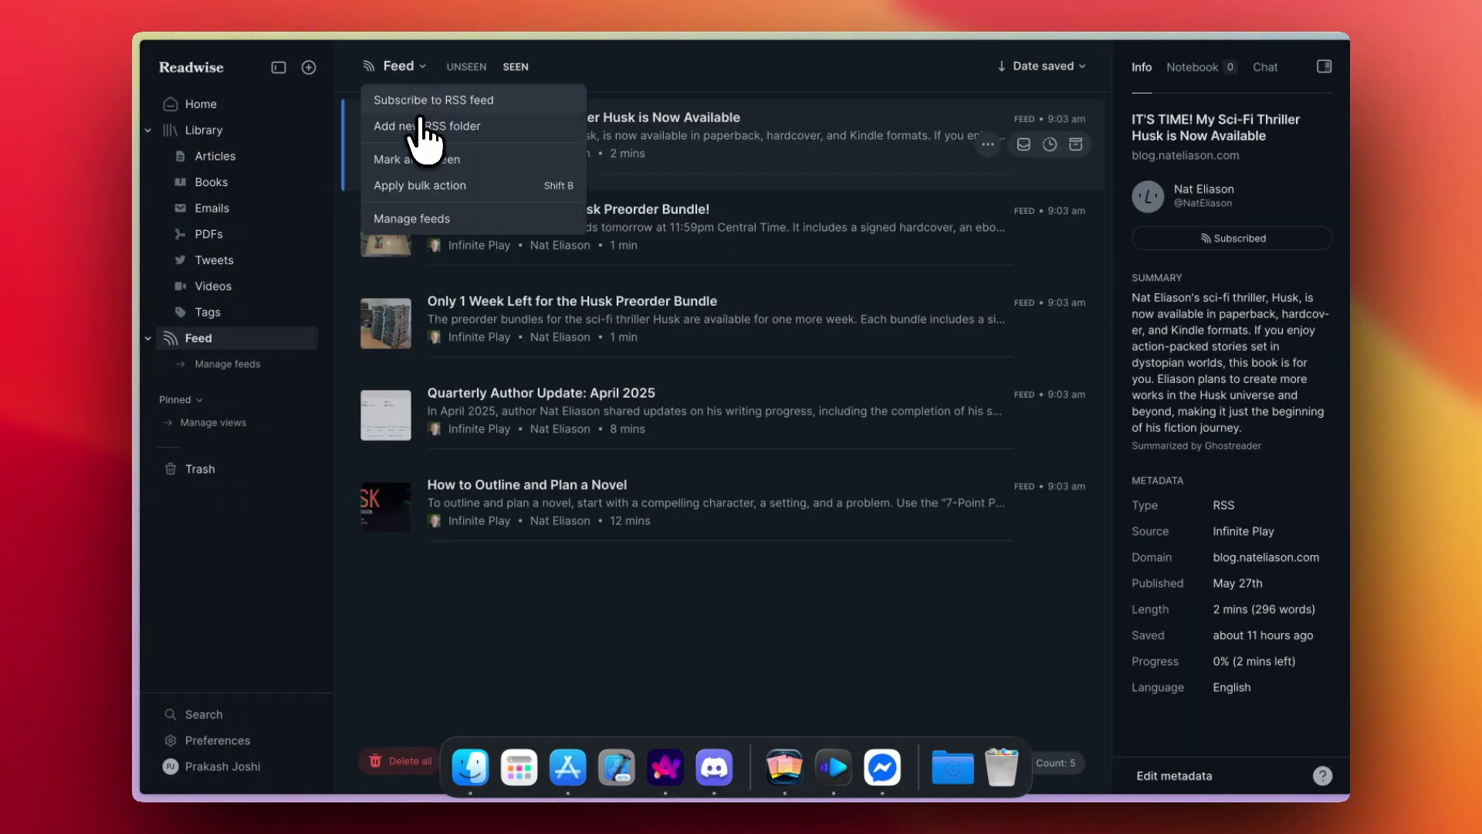
pyautogui.click(420, 126)
pyautogui.press('Escape')
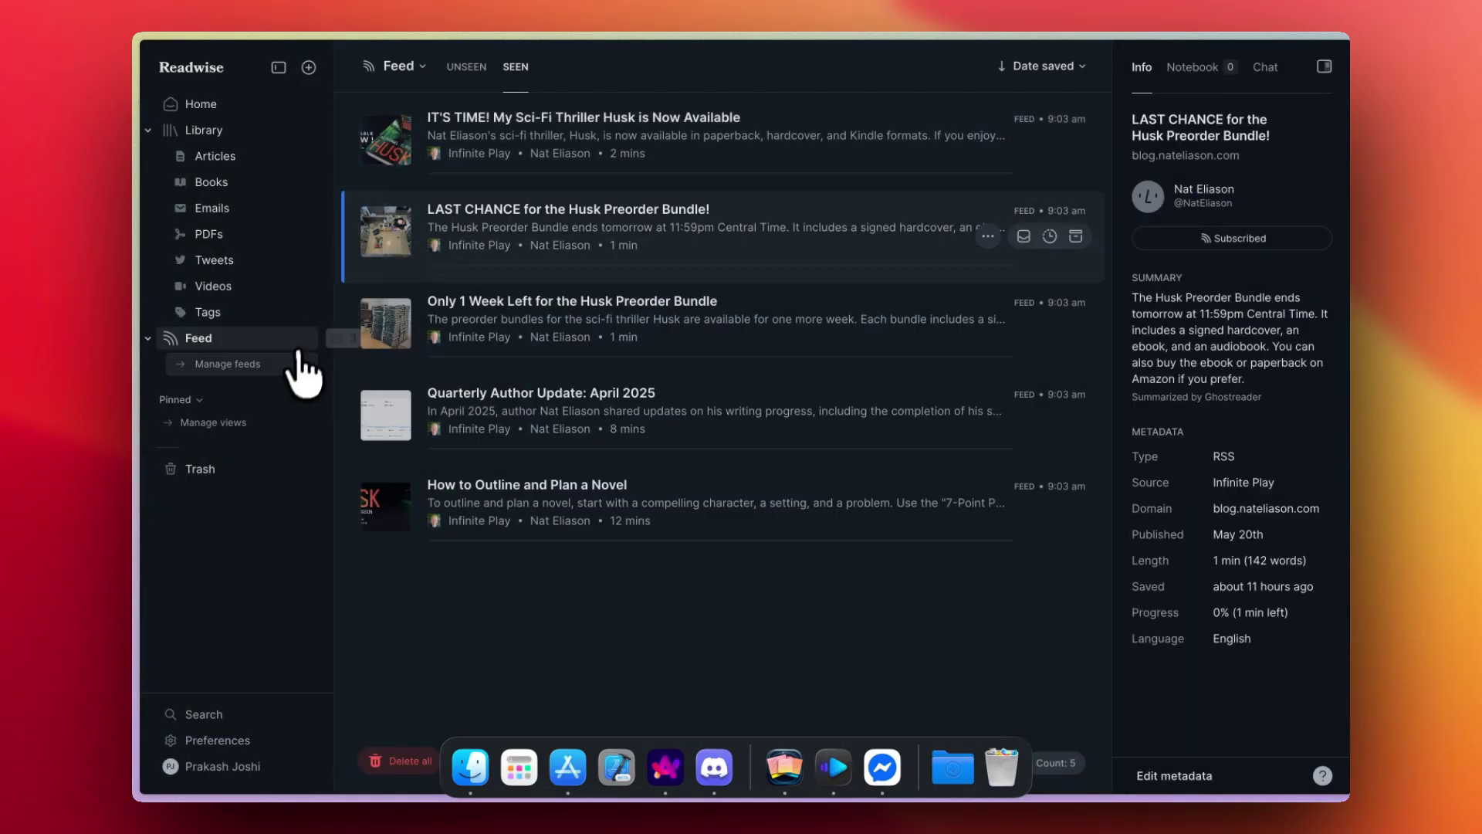
pyautogui.click(294, 364)
pyautogui.click(549, 81)
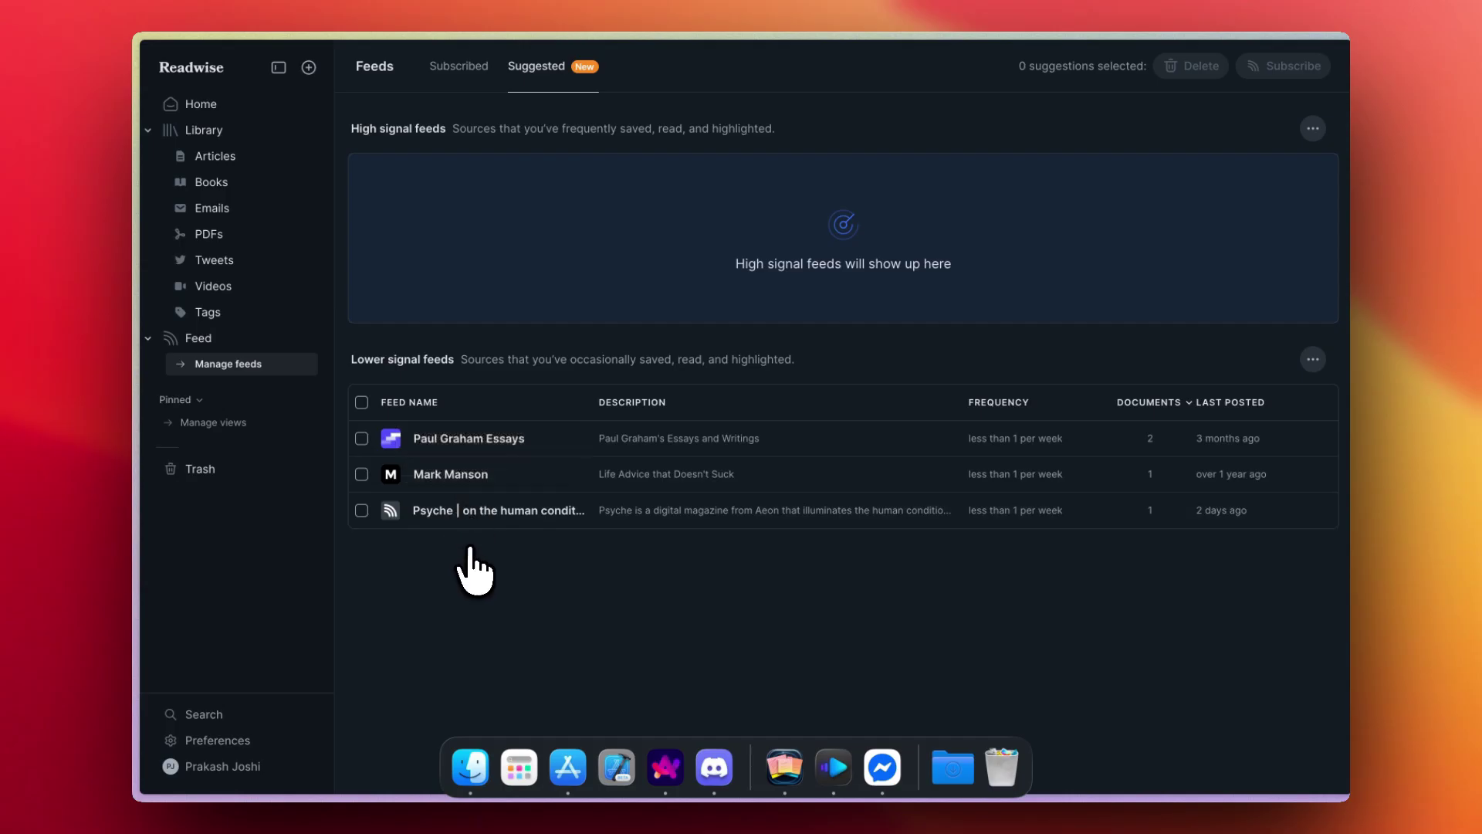
# Select all three lower-signal suggested feeds, including Paul Graham Essays and Mark Manson, and subscribe
pyautogui.click(361, 403)
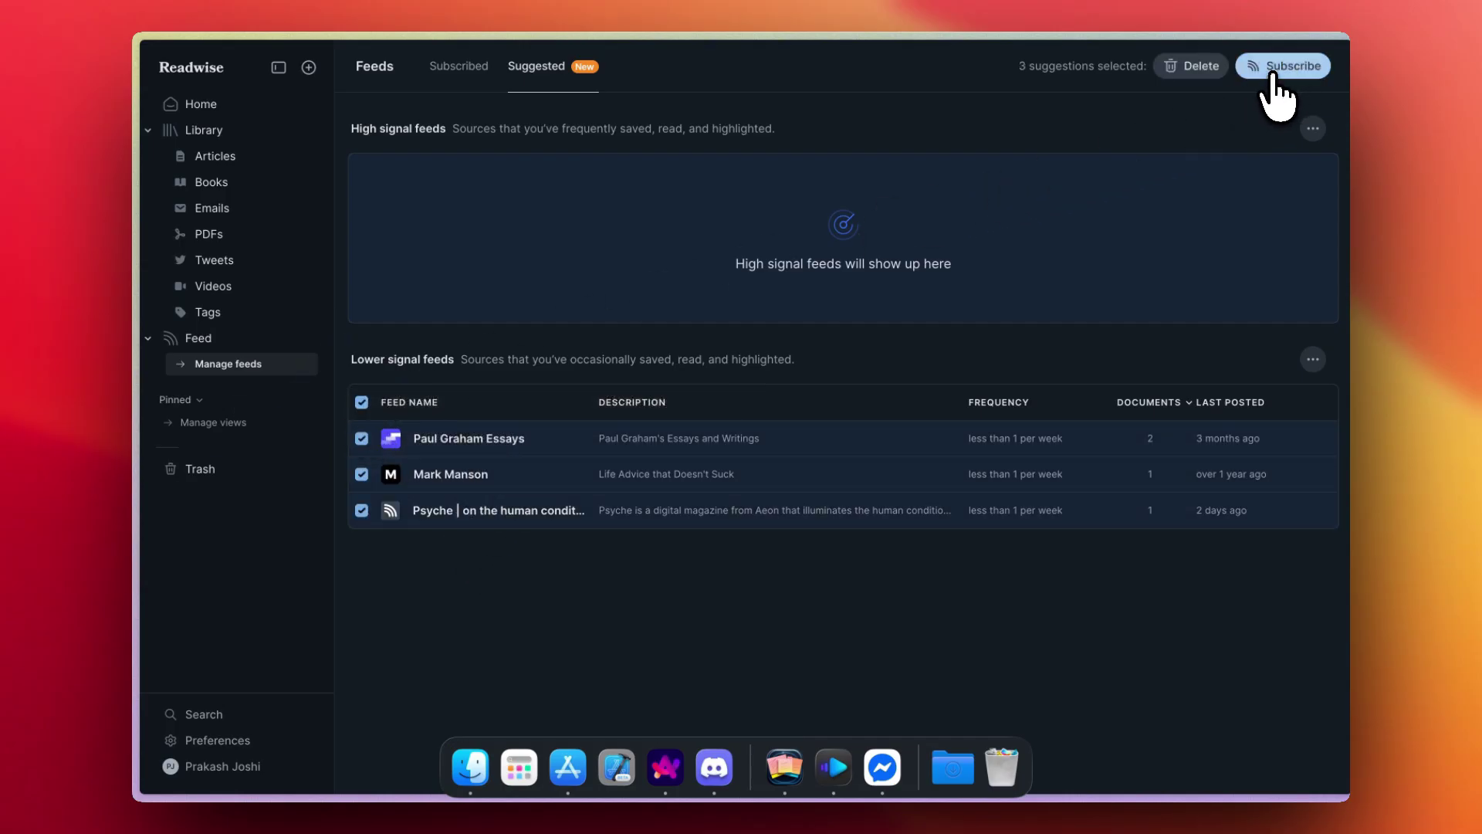
pyautogui.click(1273, 74)
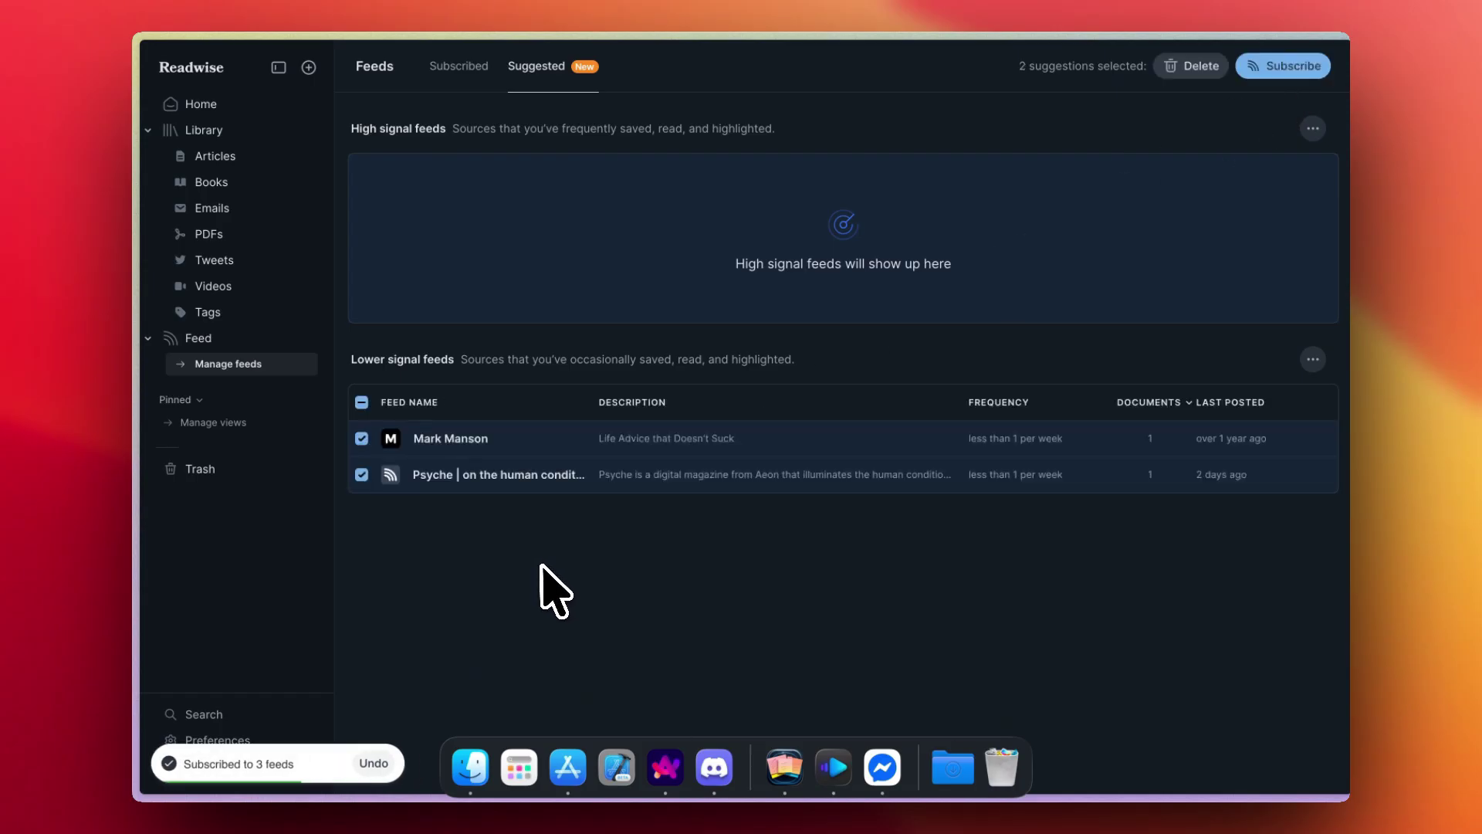
pyautogui.click(376, 764)
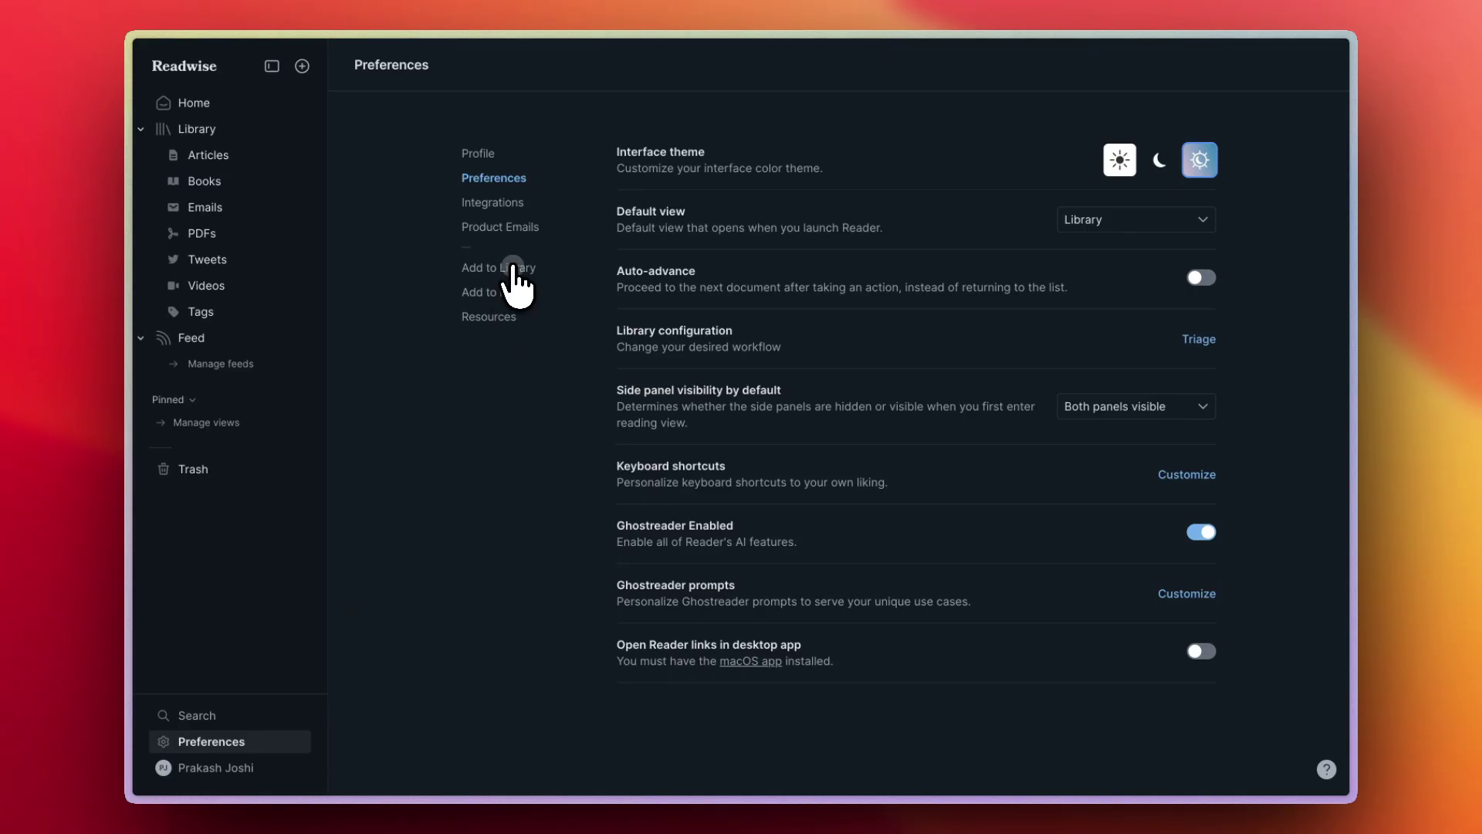
# Copy the personal forwarding email from Add to Library settings, then view Add to Feed settings
pyautogui.click(512, 267)
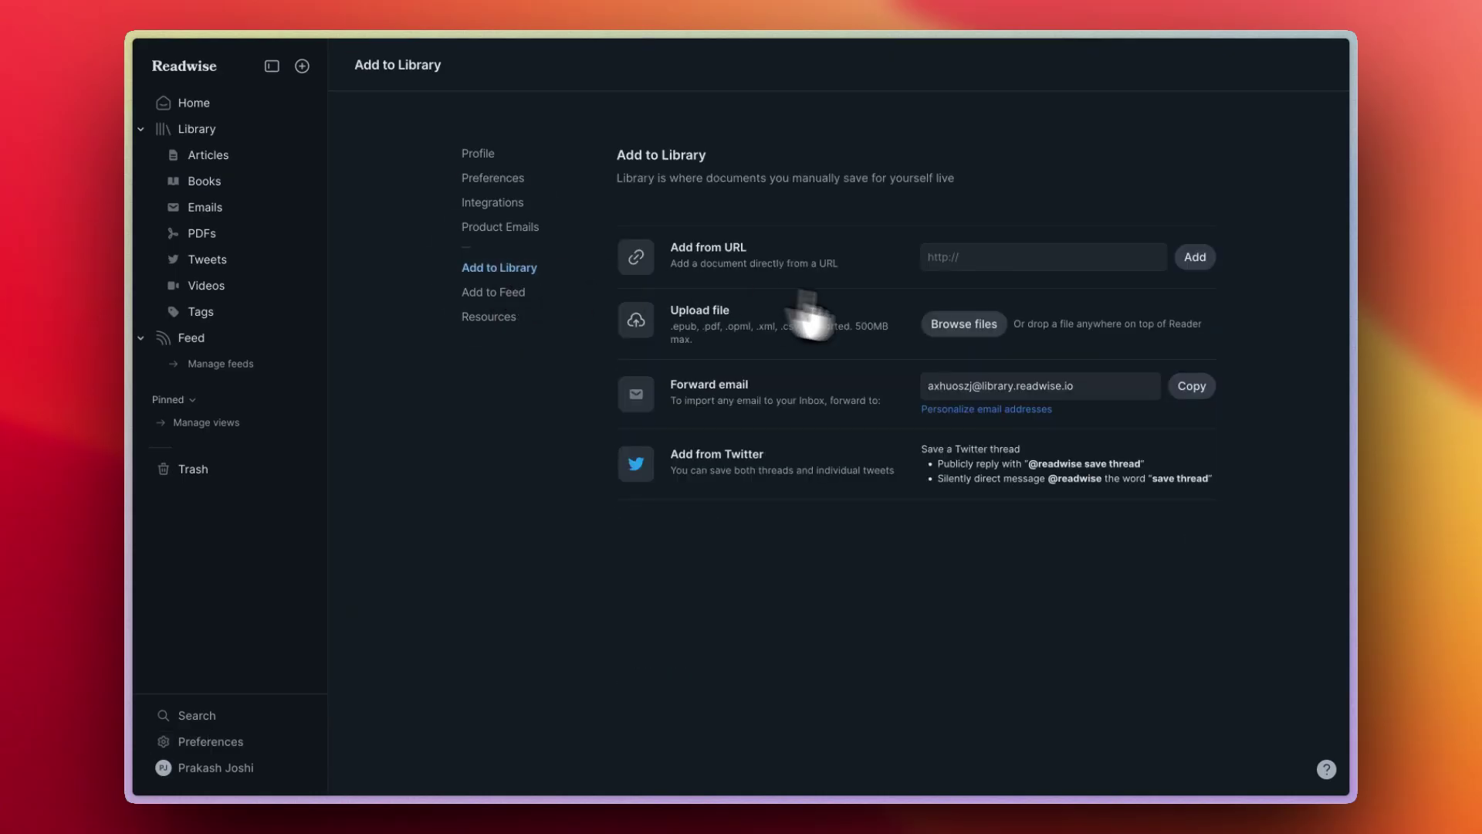
pyautogui.click(1189, 386)
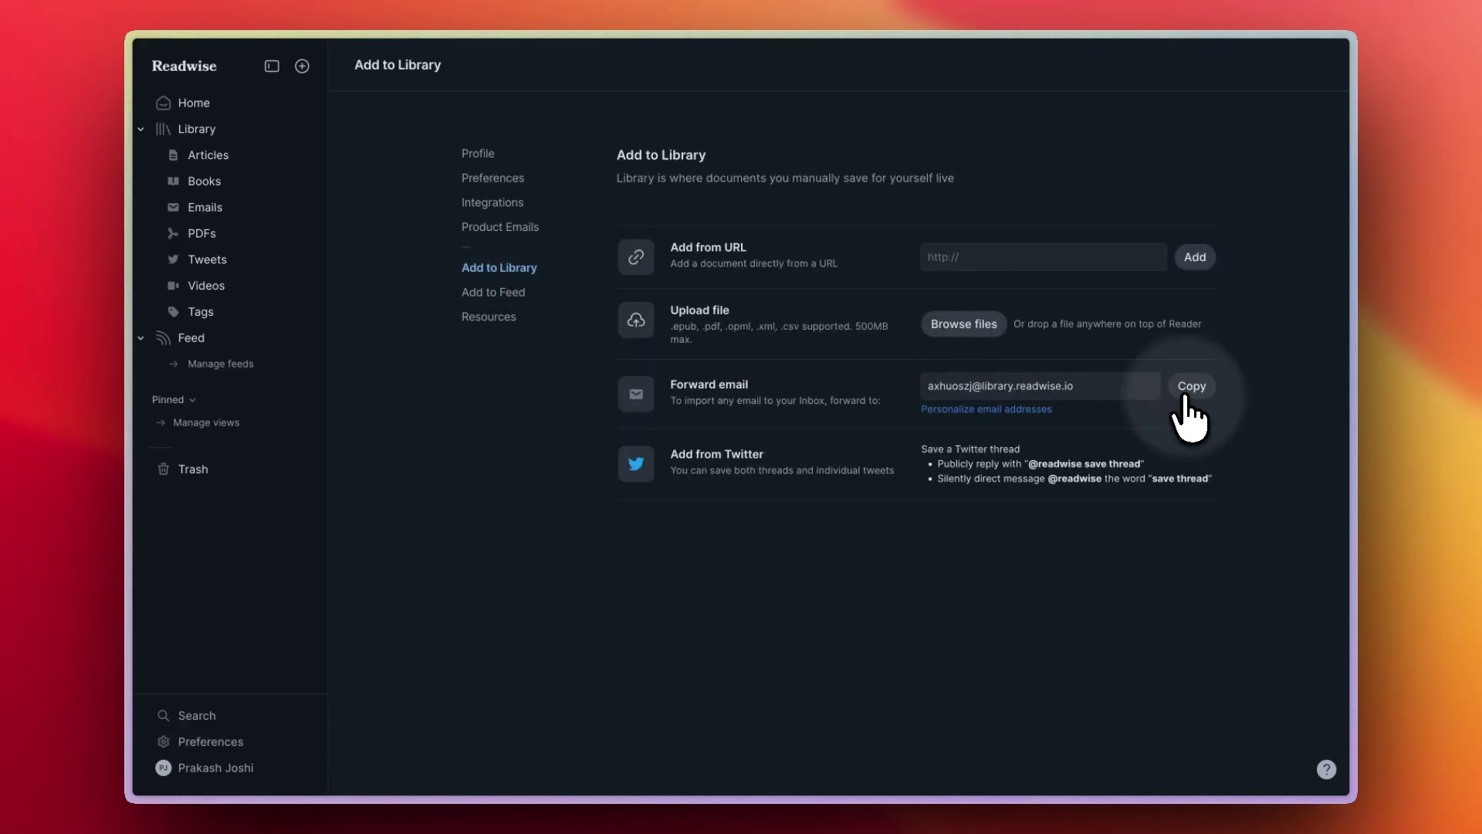
pyautogui.click(525, 292)
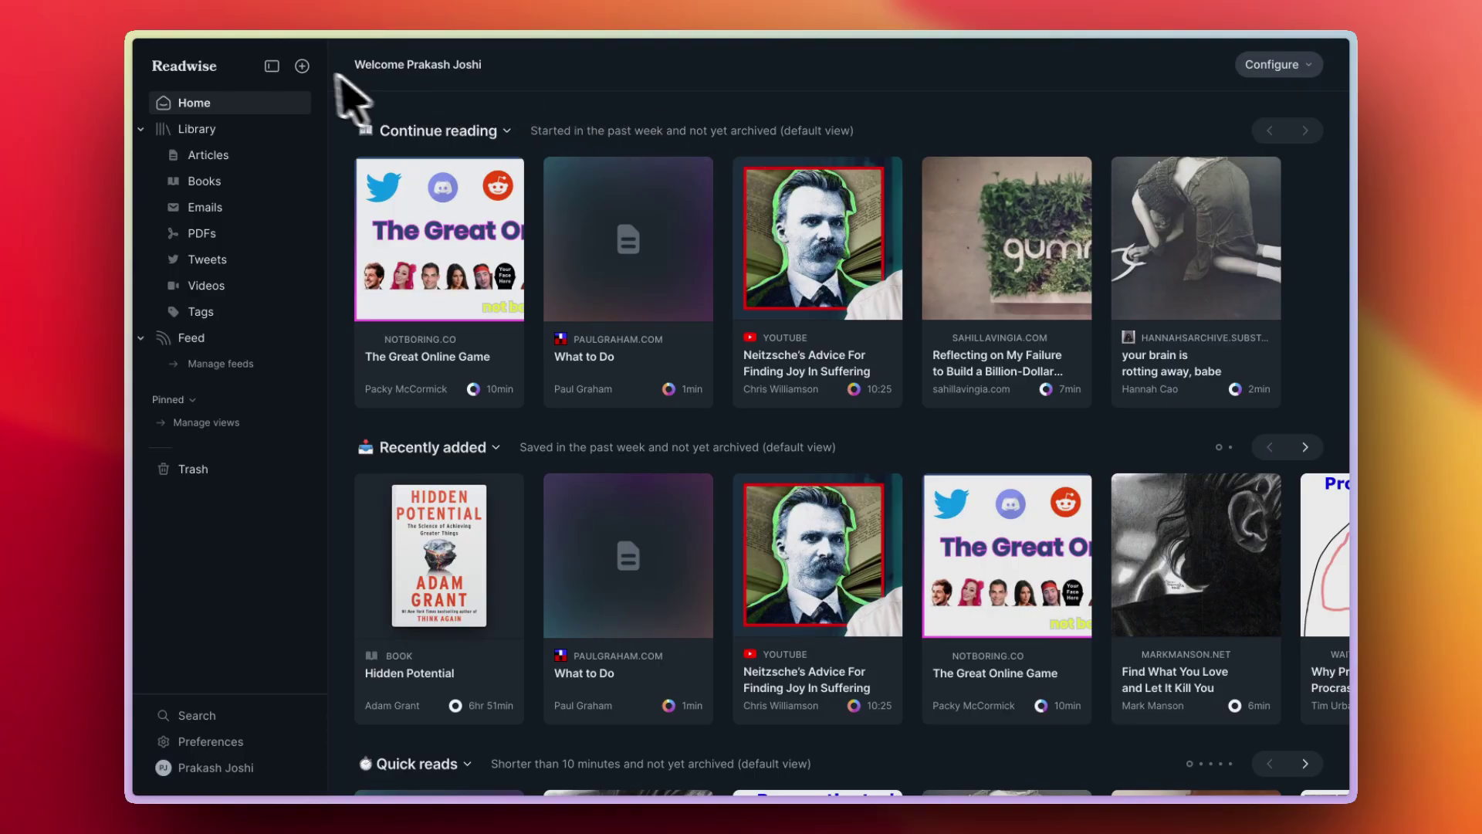
# Upload the Hidden Potential .epub from Downloads through the add-content menu's file upload
pyautogui.click(303, 67)
pyautogui.click(302, 66)
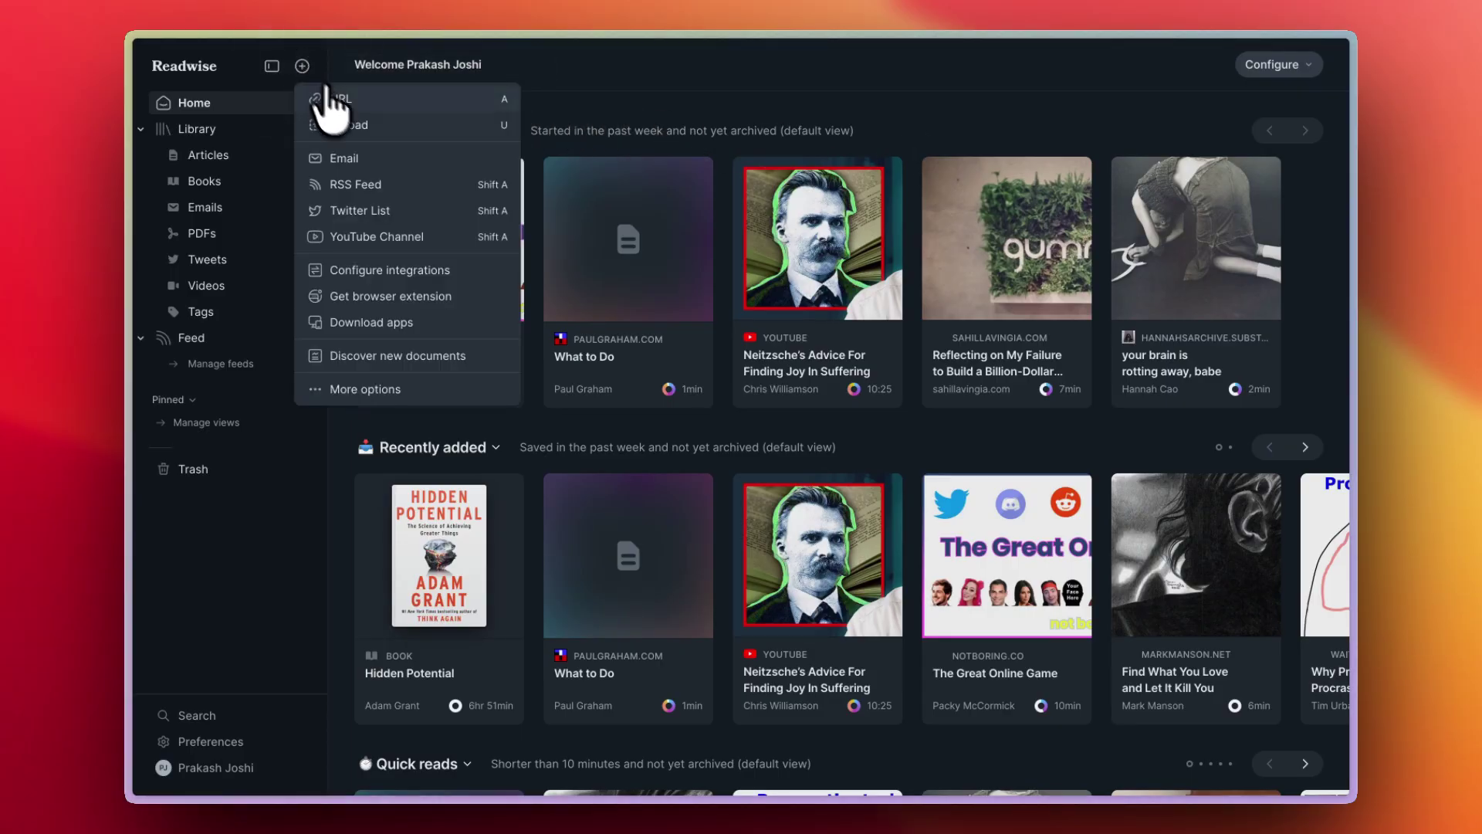
pyautogui.click(354, 127)
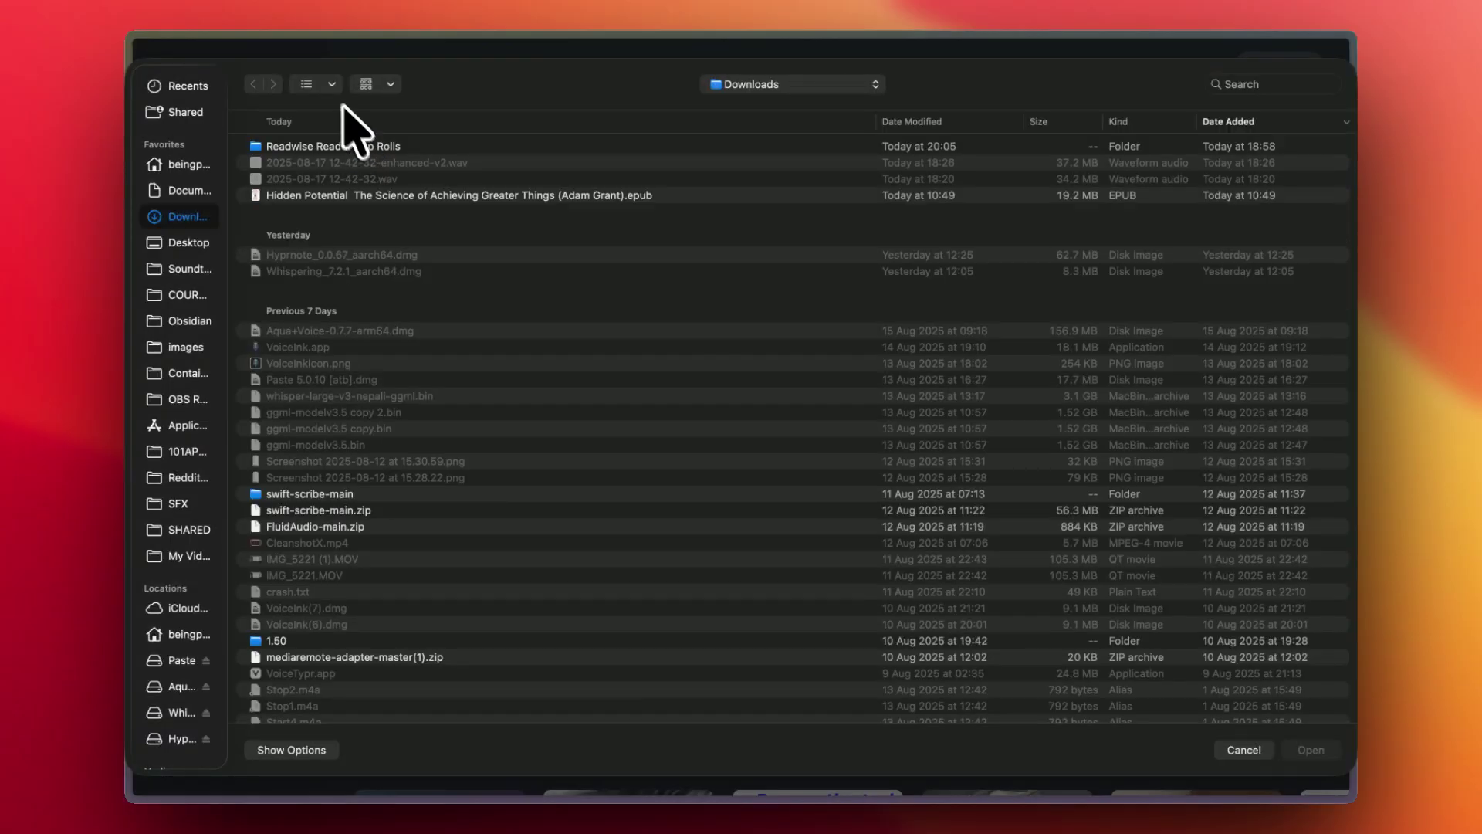
pyautogui.click(332, 84)
pyautogui.click(332, 160)
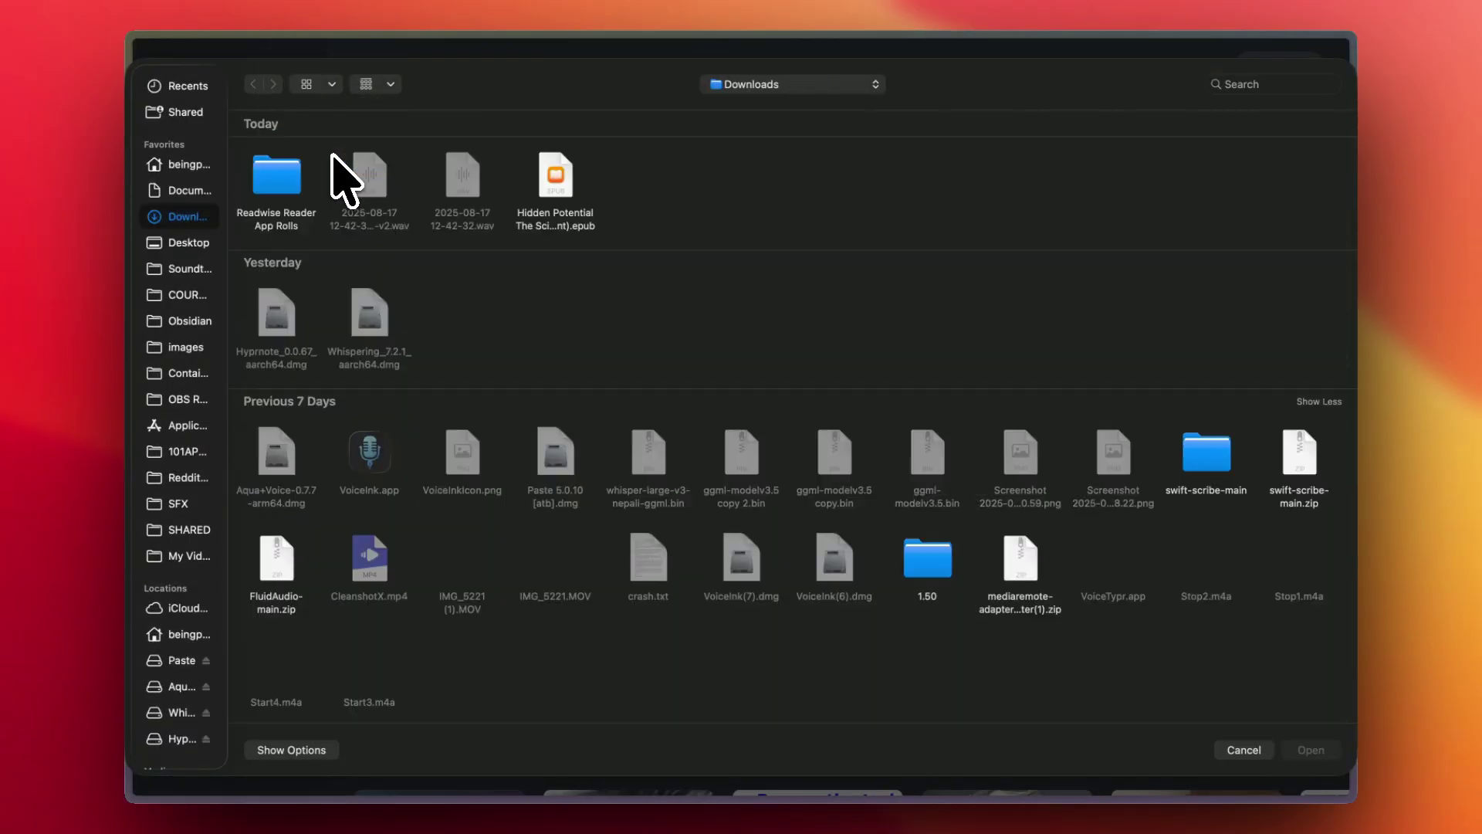
pyautogui.click(460, 193)
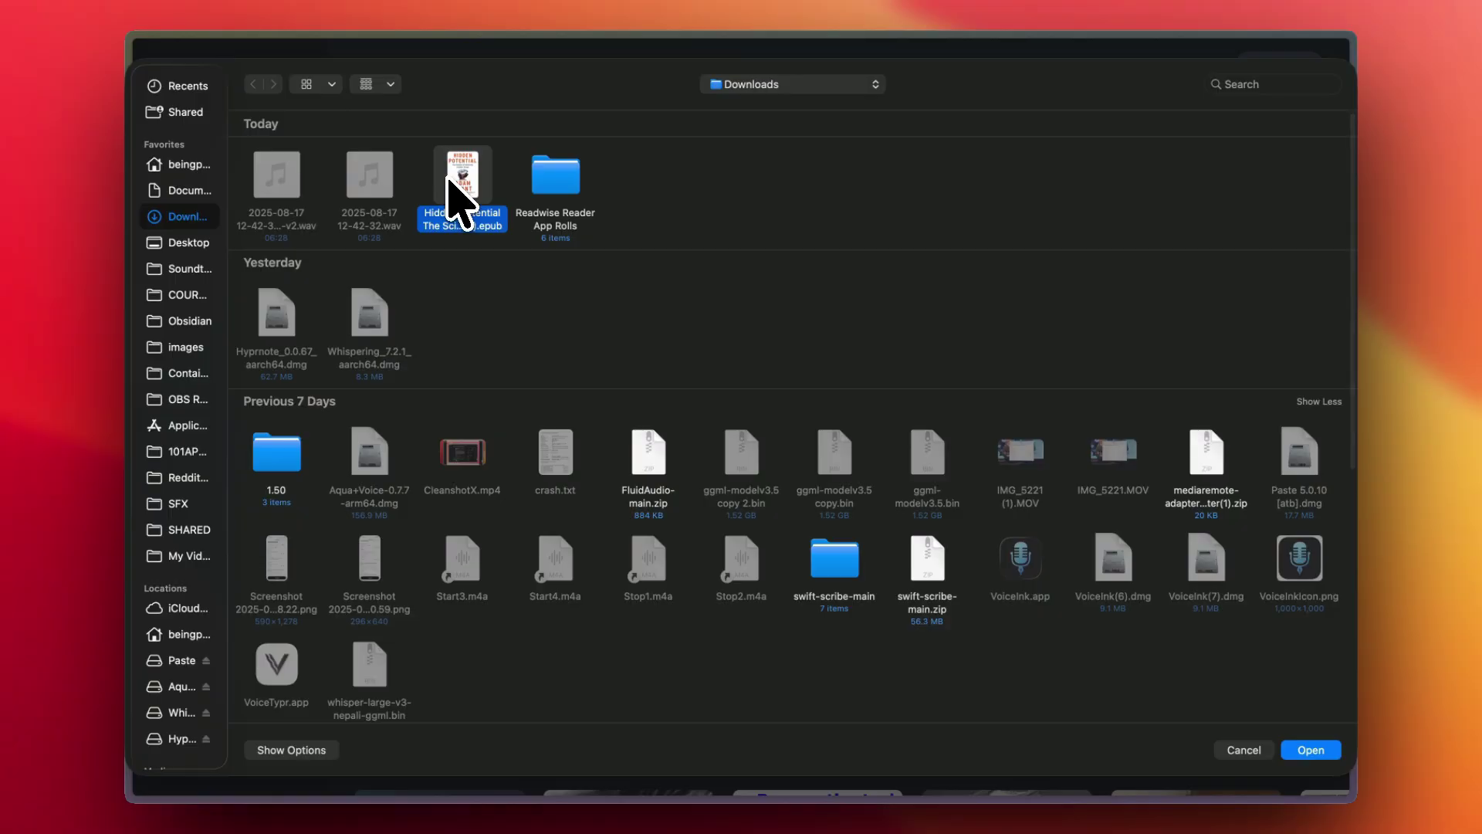
pyautogui.doubleClick(459, 193)
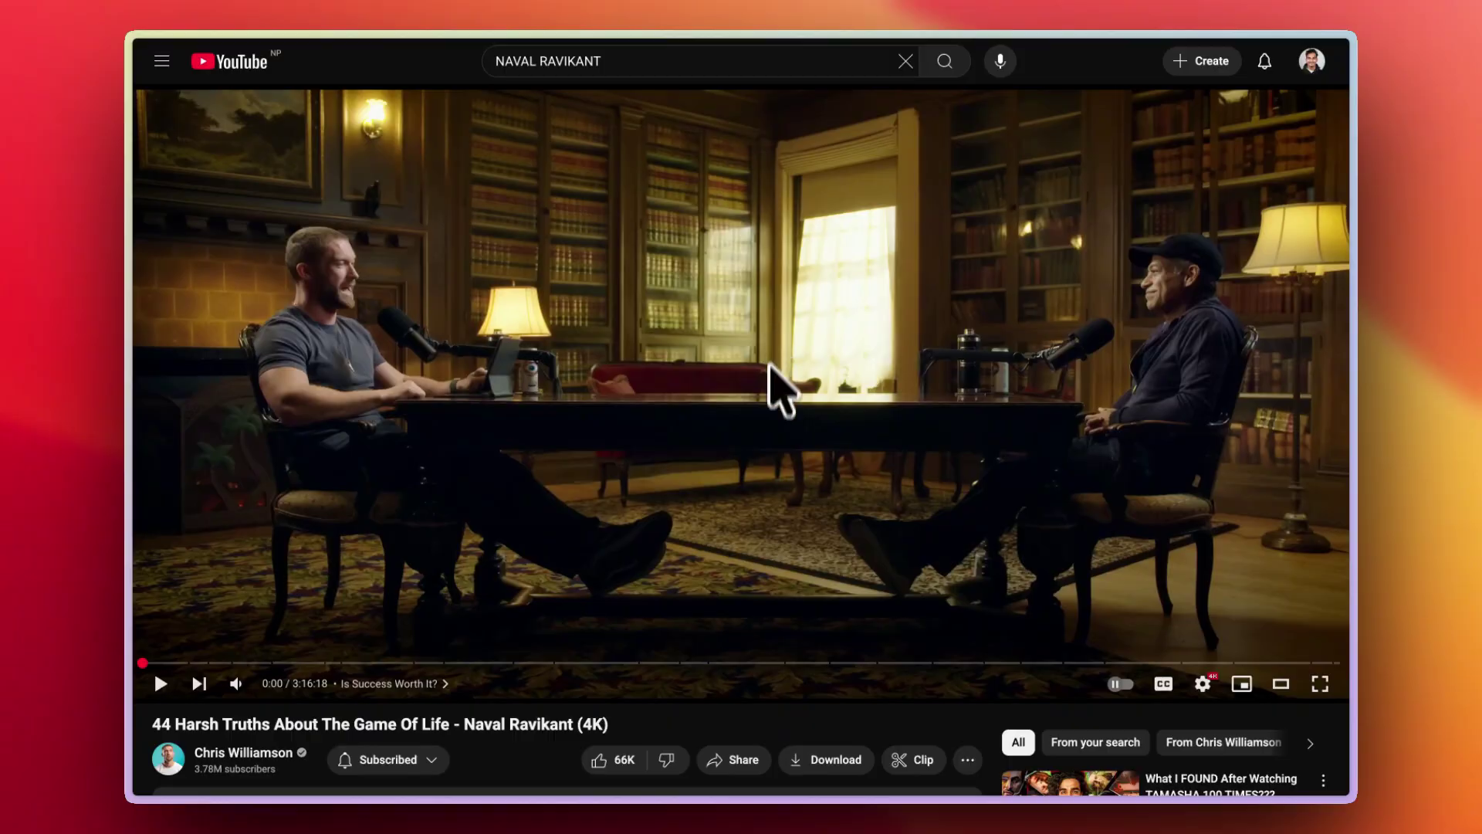
# Copy the '44 Harsh Truths' Naval video's share link on YouTube
pyautogui.click(737, 760)
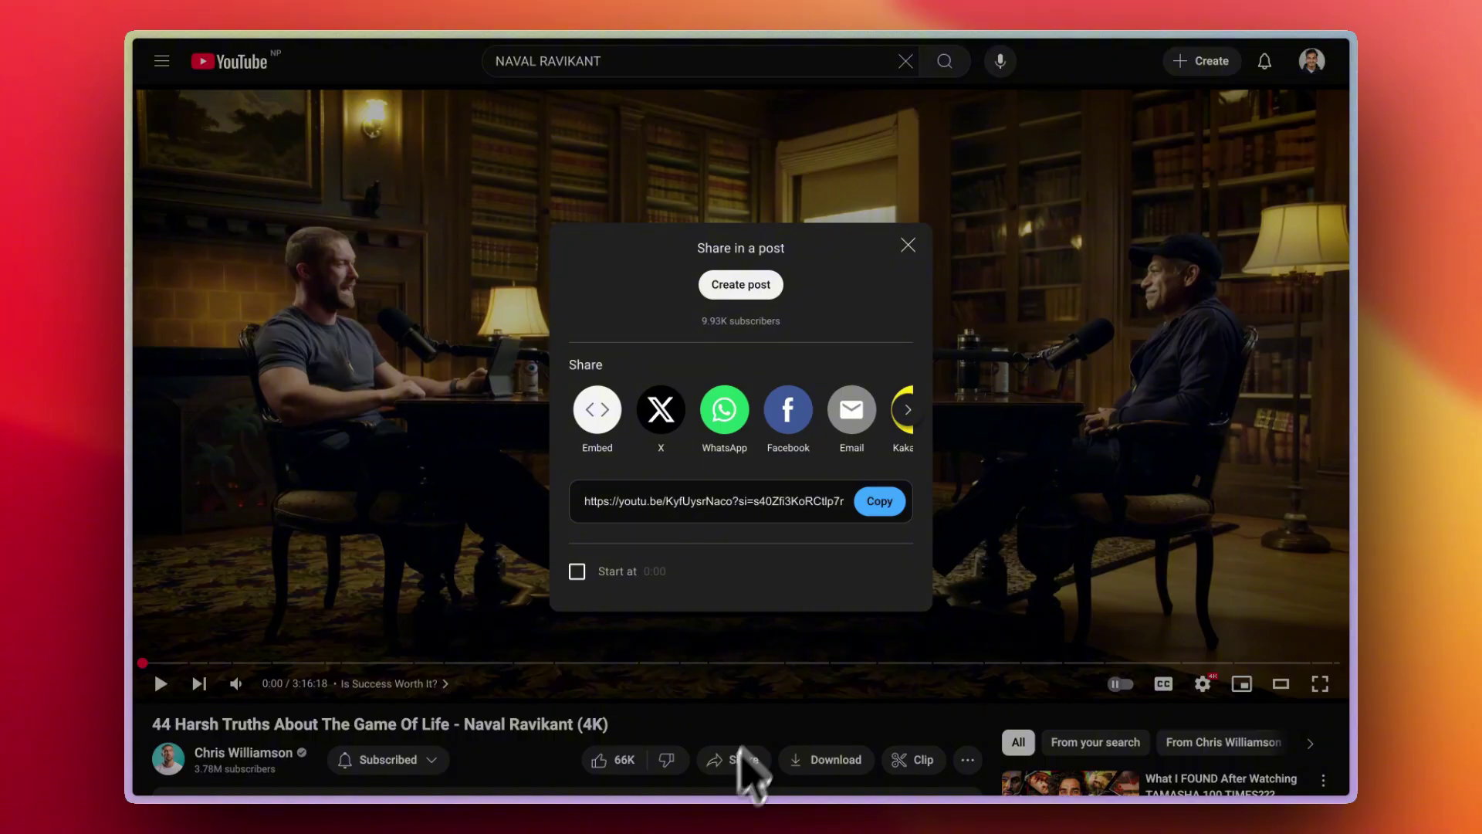
pyautogui.click(880, 501)
pyautogui.click(908, 244)
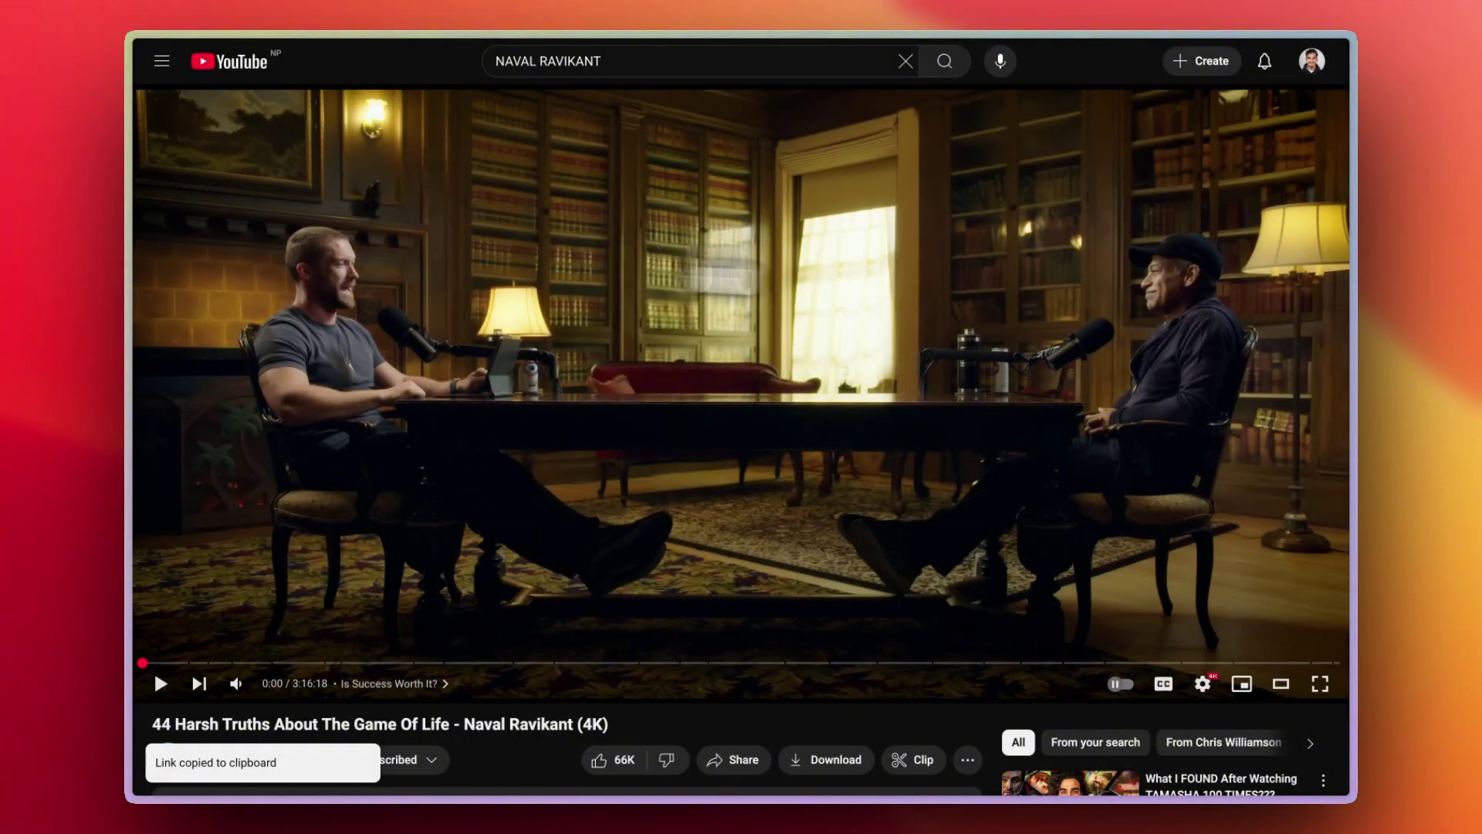
# Save the video to Reader with Alt+R, file it under Later, and open it in Reader
pyautogui.moveTo(131, 664)
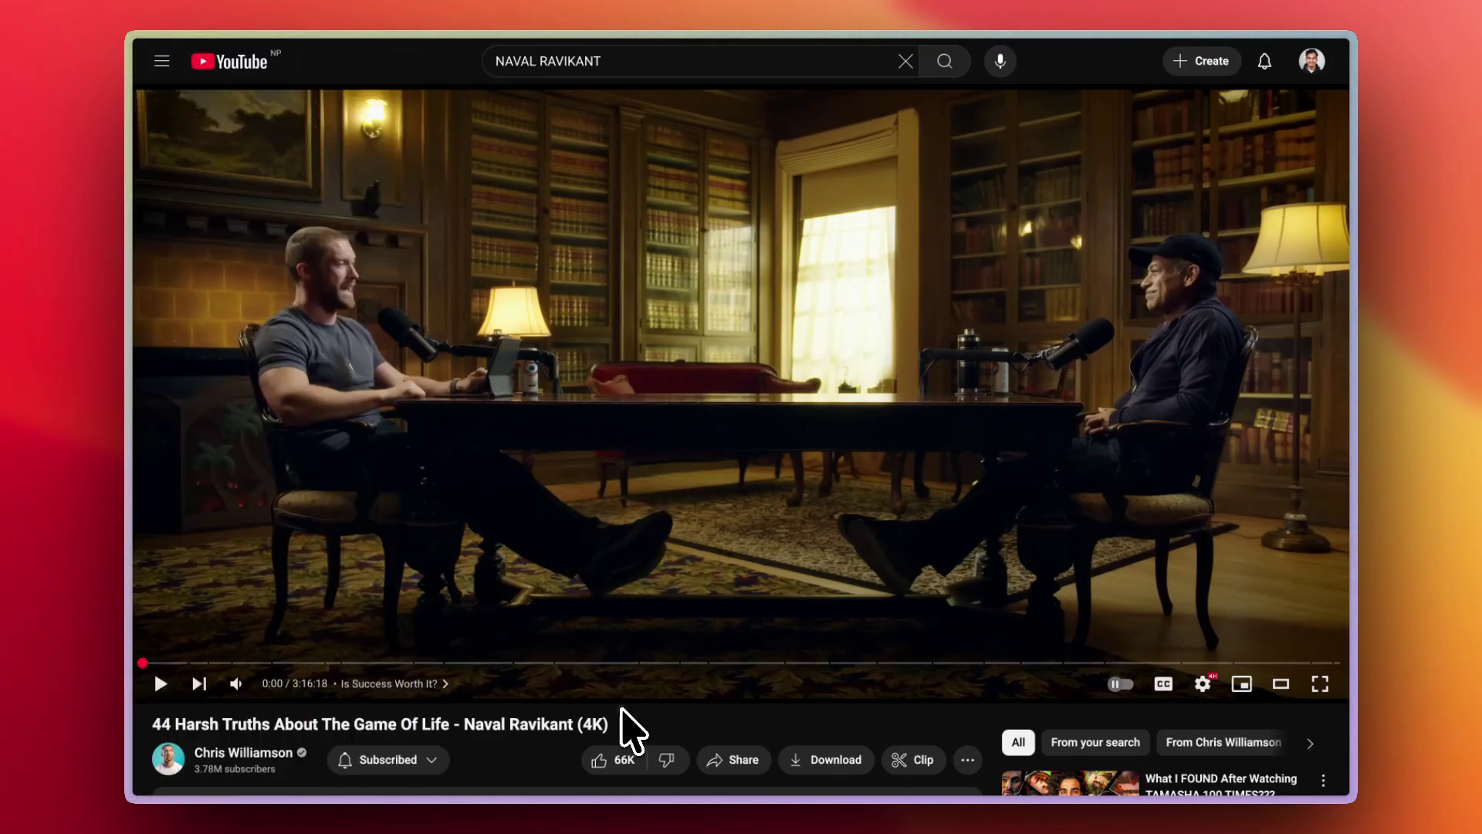
pyautogui.hotkey('alt', 'r')
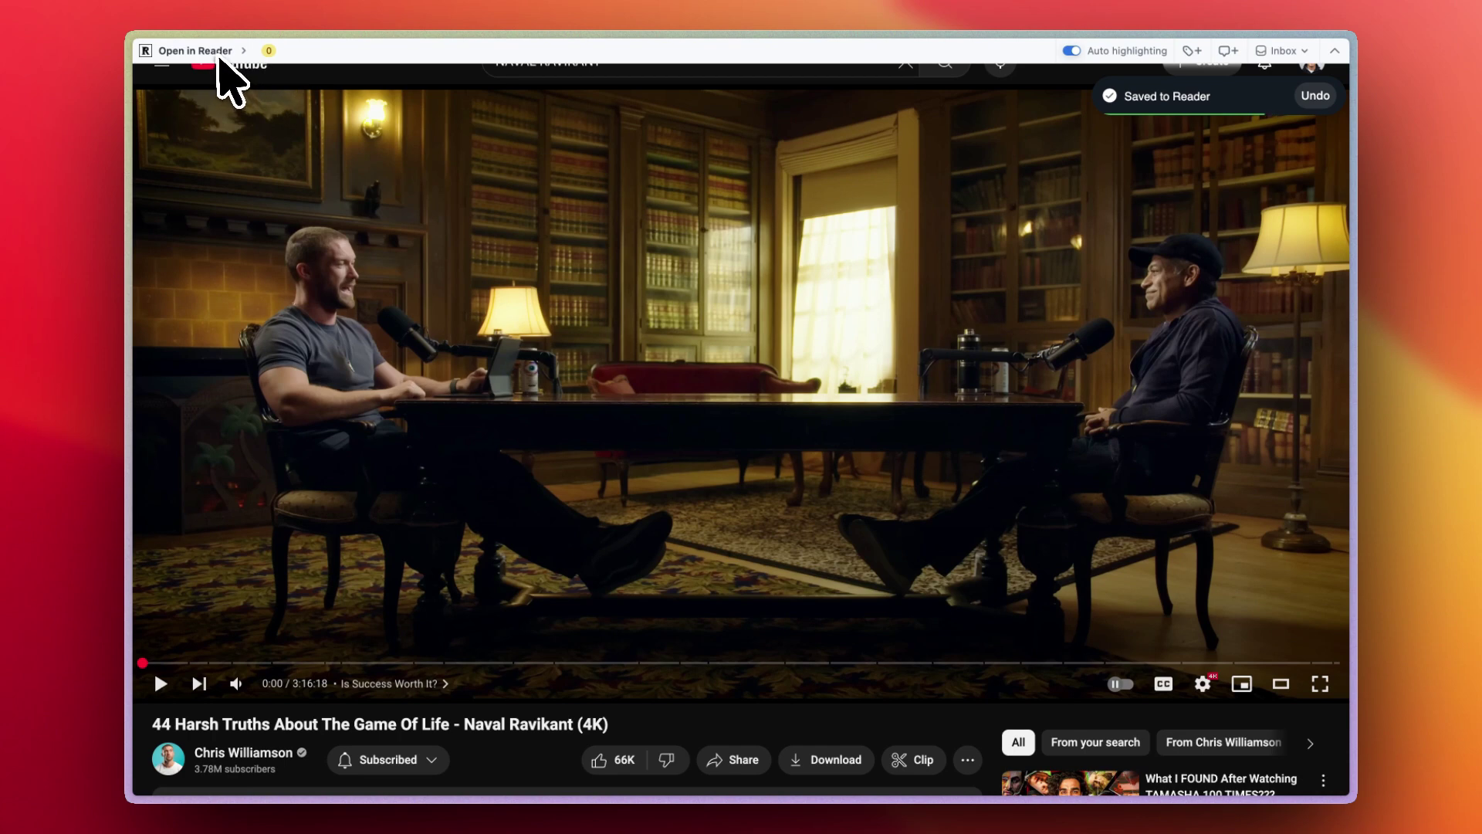
pyautogui.click(1284, 51)
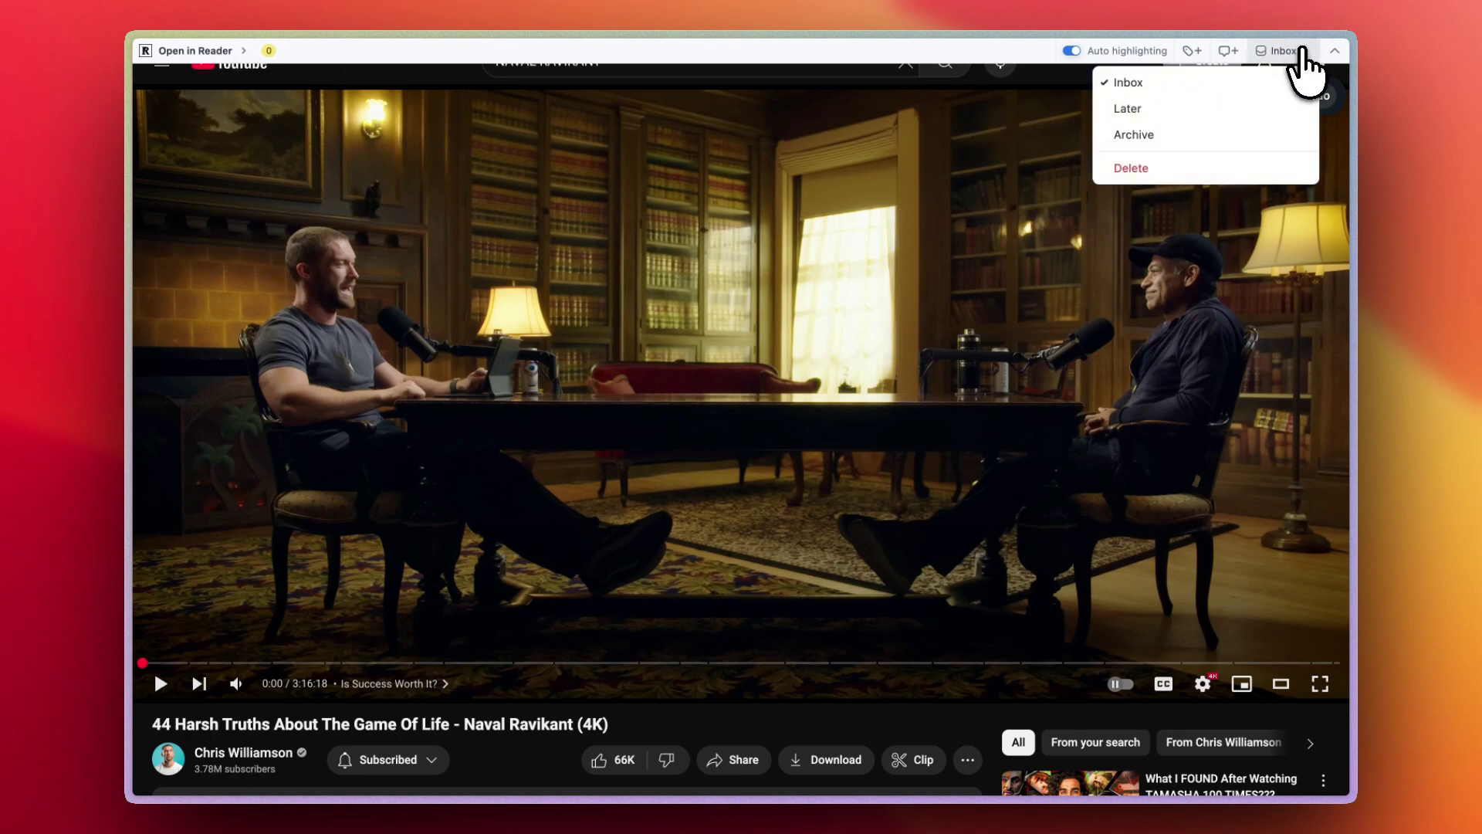
pyautogui.click(1205, 110)
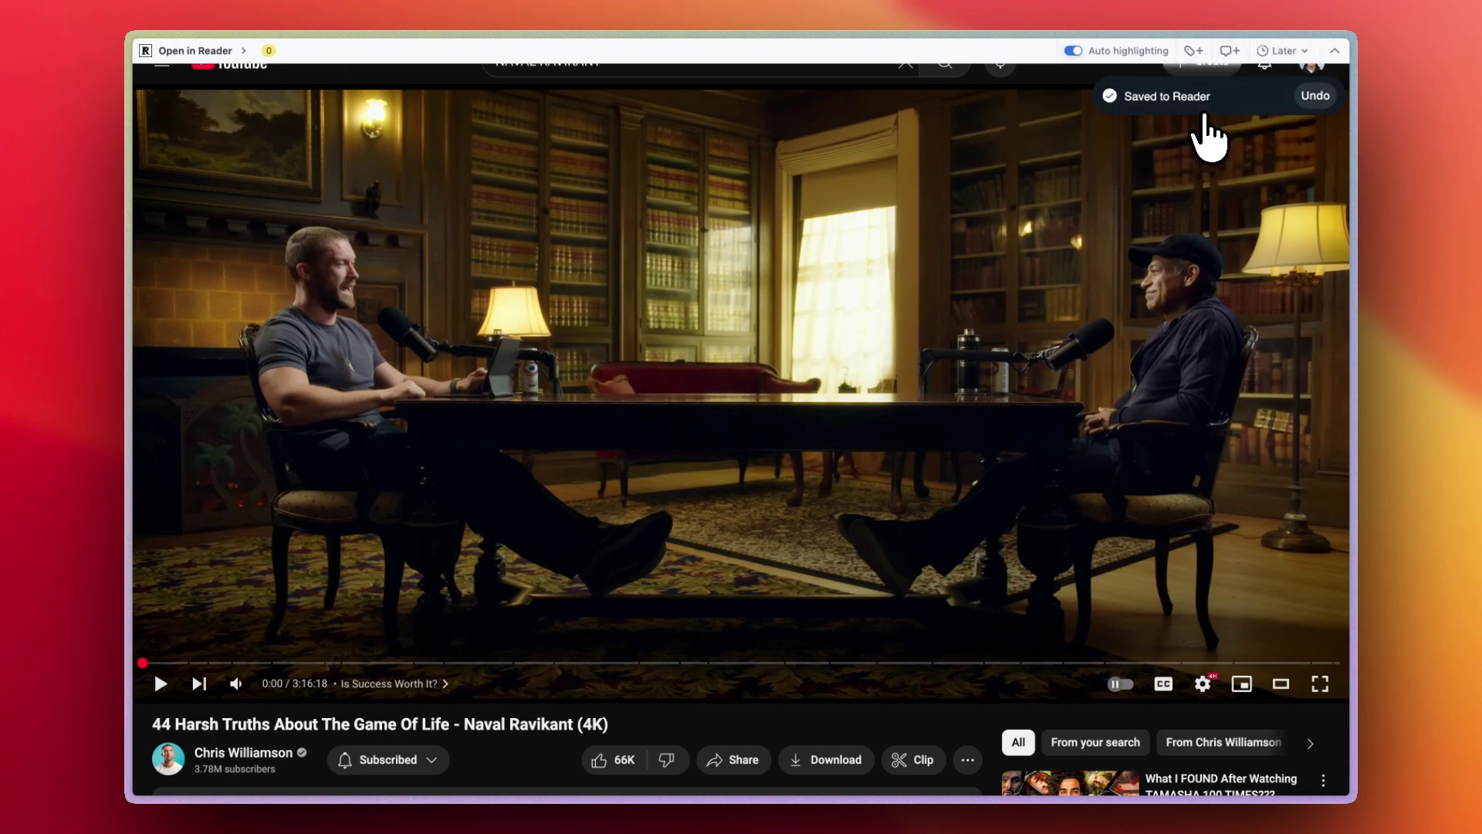
pyautogui.click(218, 48)
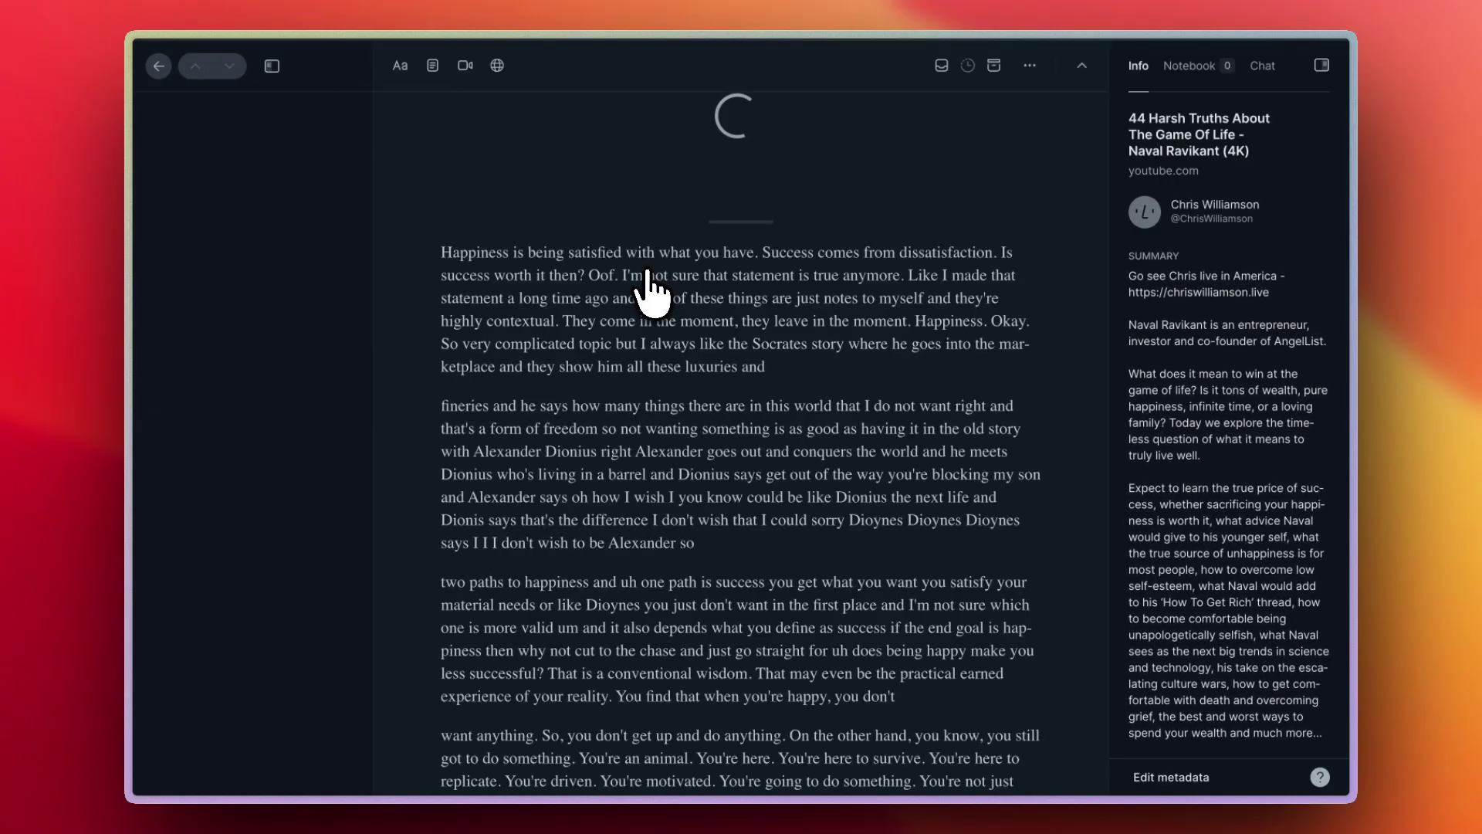
# Scroll the Naval transcript, drag the video embed larger, then open Edit metadata in the Info panel
pyautogui.scroll(-8, 678, 517)
pyautogui.scroll(5, 679, 517)
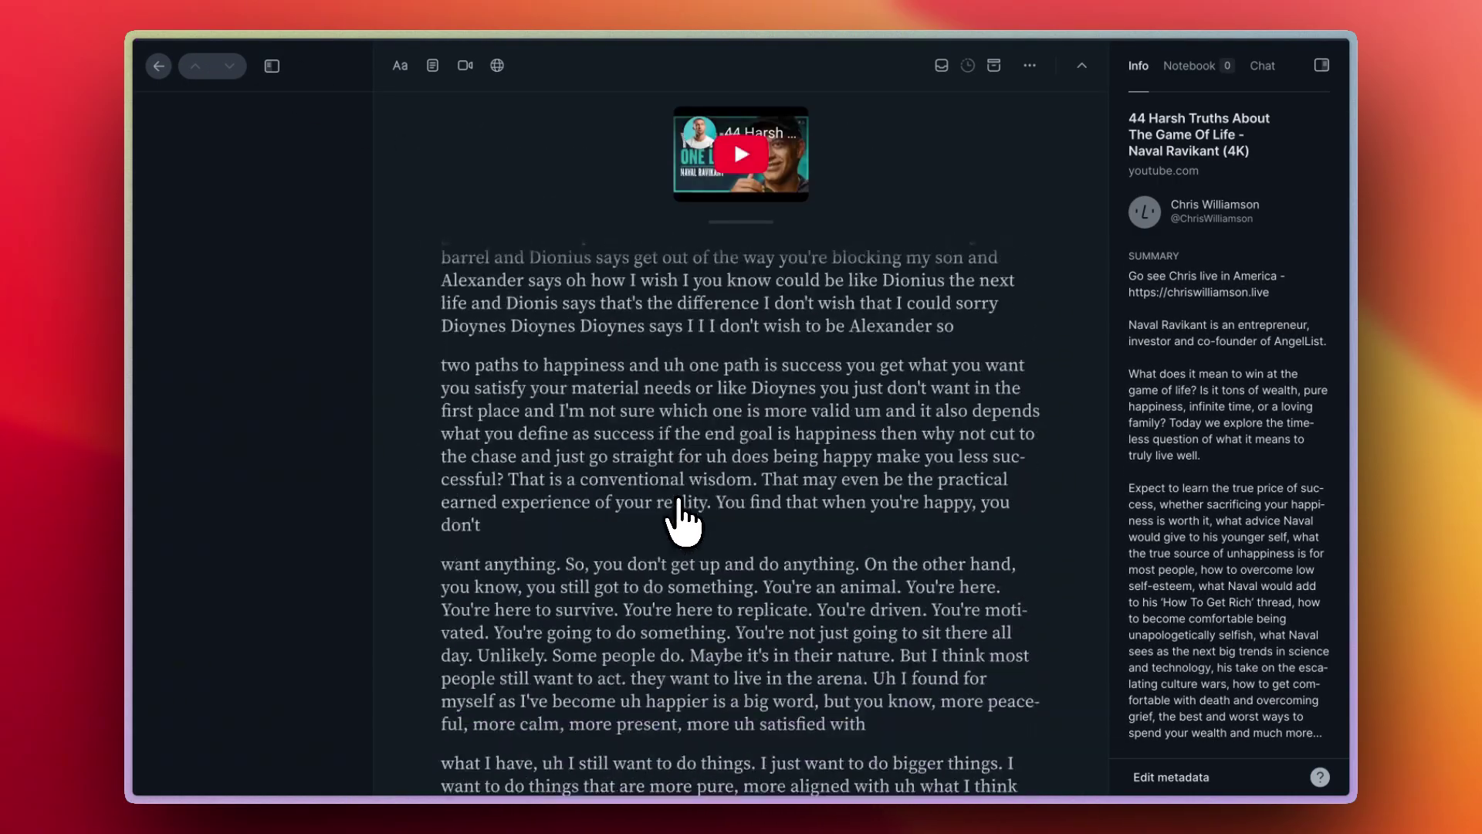
pyautogui.scroll(-4, 678, 517)
pyautogui.scroll(-7, 678, 517)
pyautogui.moveTo(741, 220); pyautogui.dragTo(808, 330)
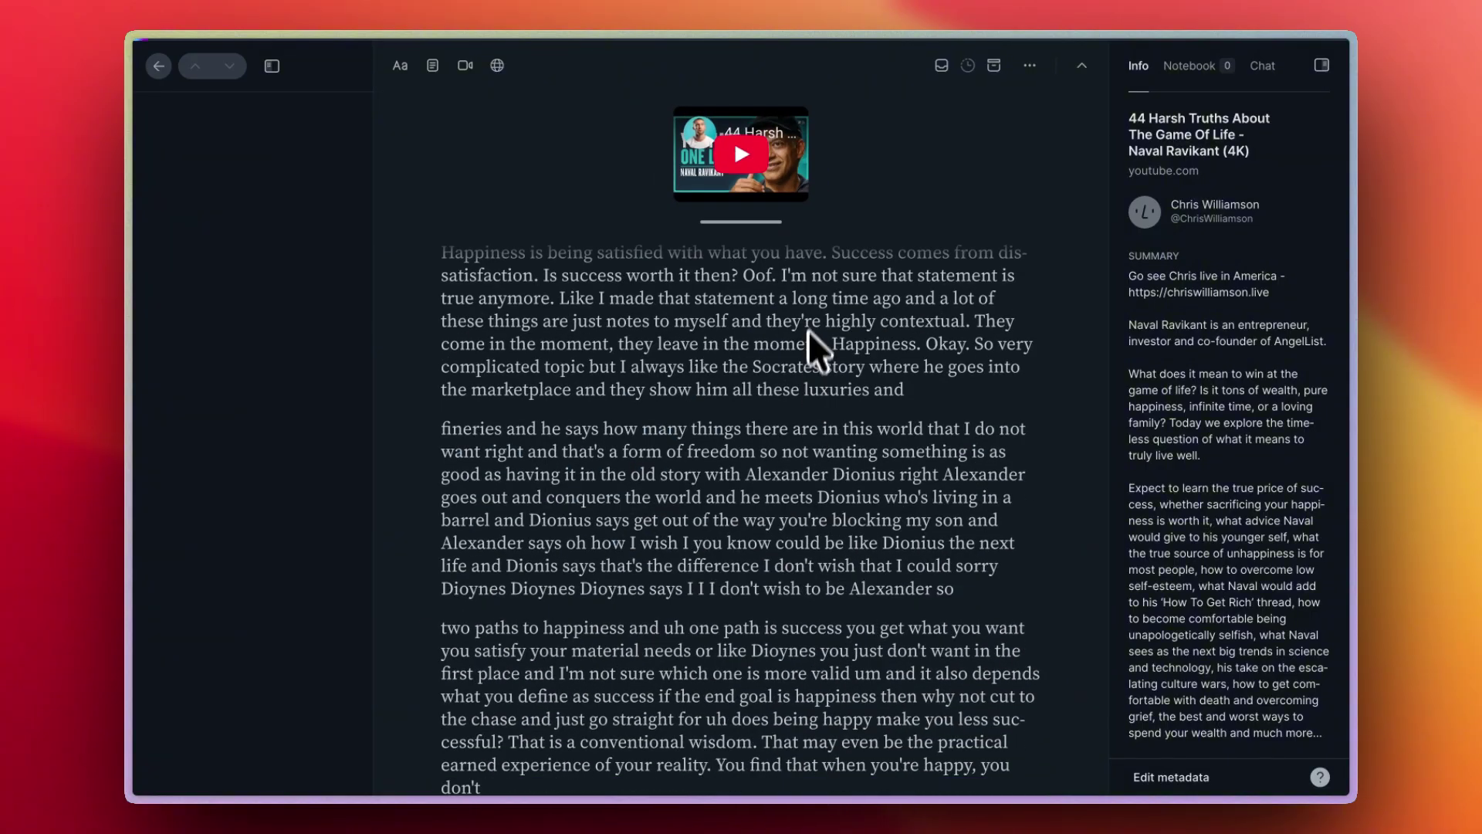
pyautogui.scroll(-5, 818, 355)
pyautogui.scroll(-10, 808, 334)
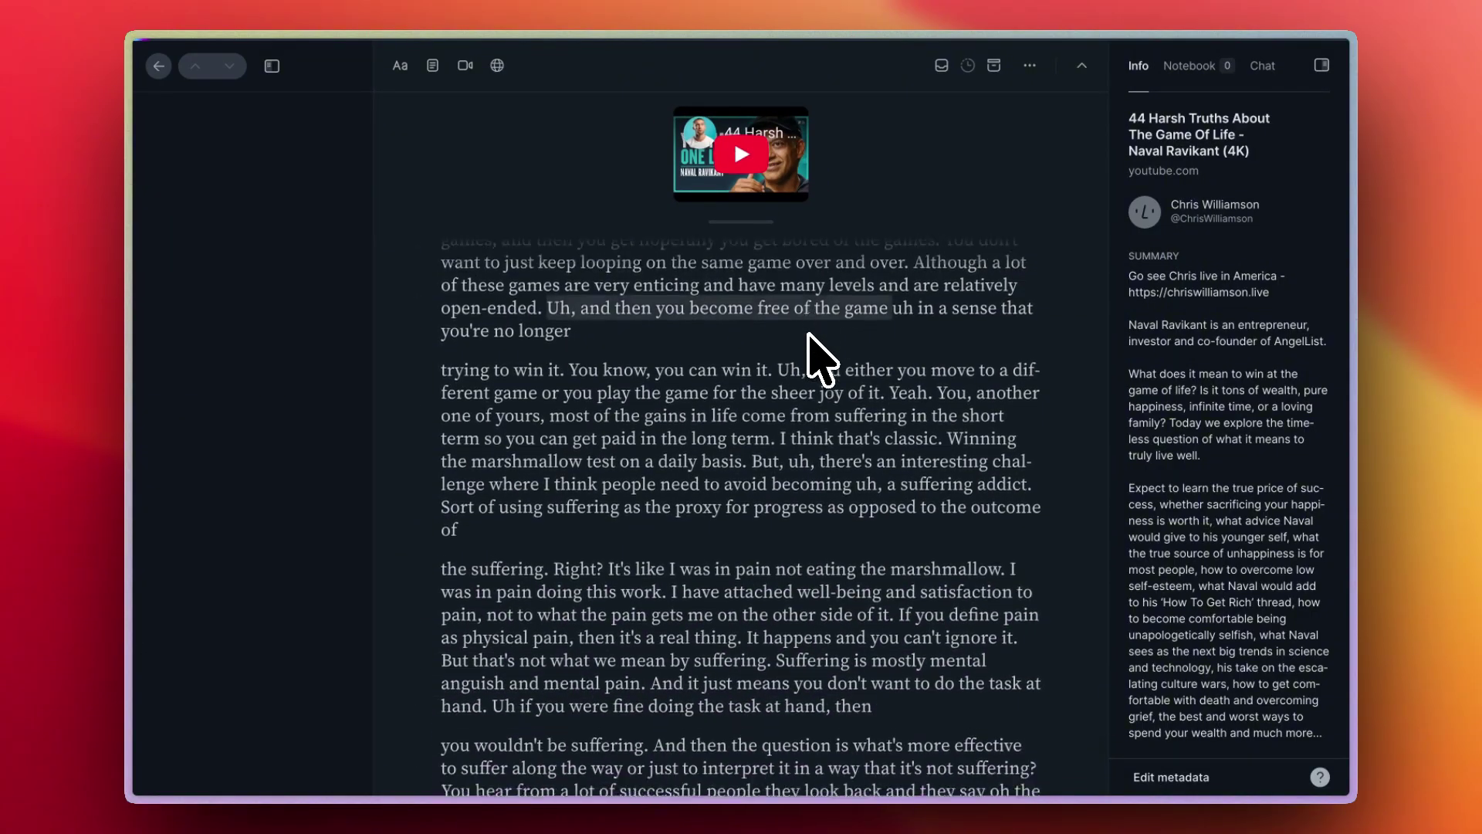
pyautogui.scroll(8, 808, 334)
pyautogui.scroll(-3, 808, 335)
pyautogui.scroll(-12, 808, 334)
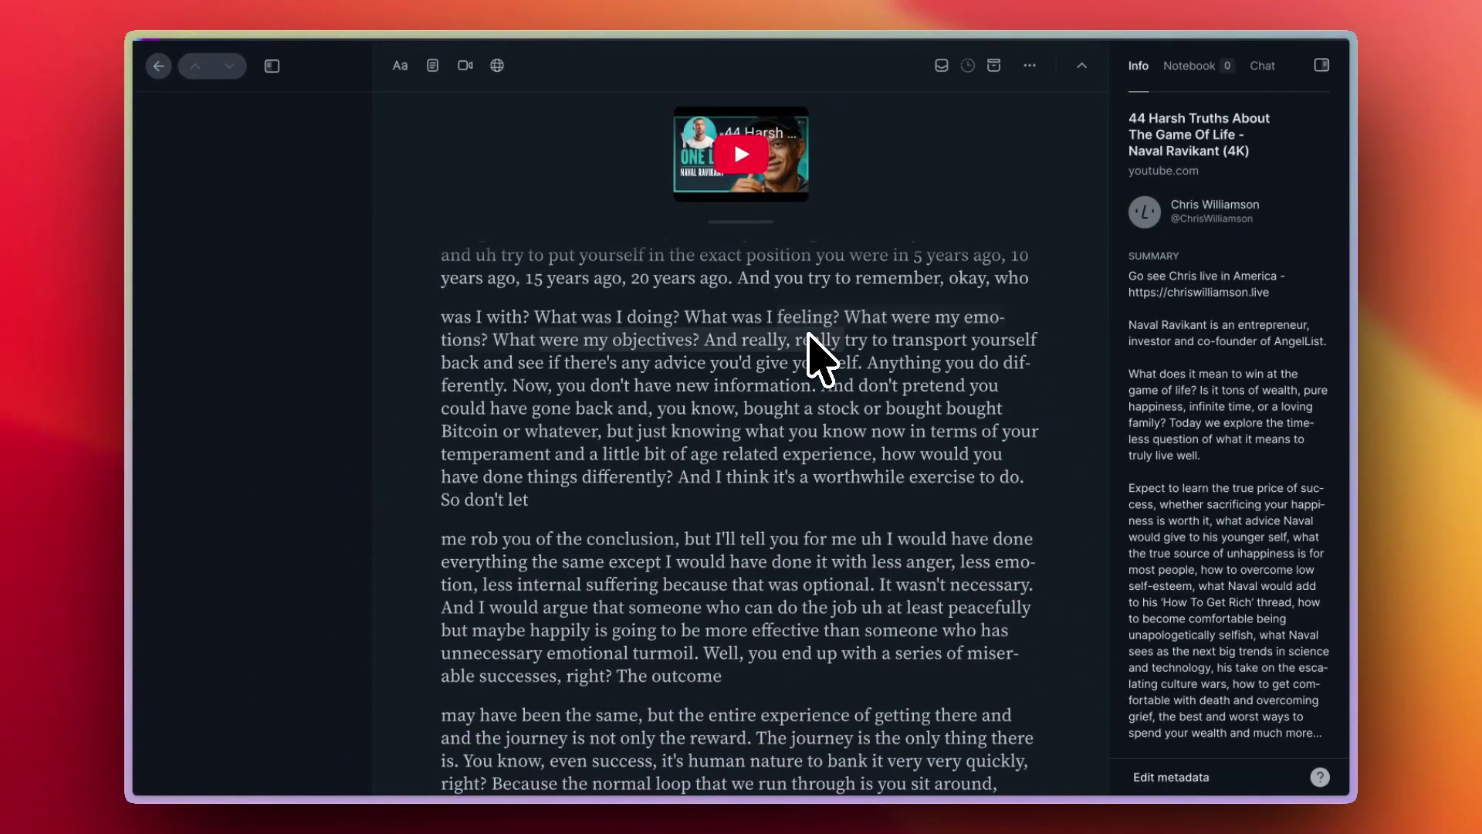
pyautogui.click(1207, 785)
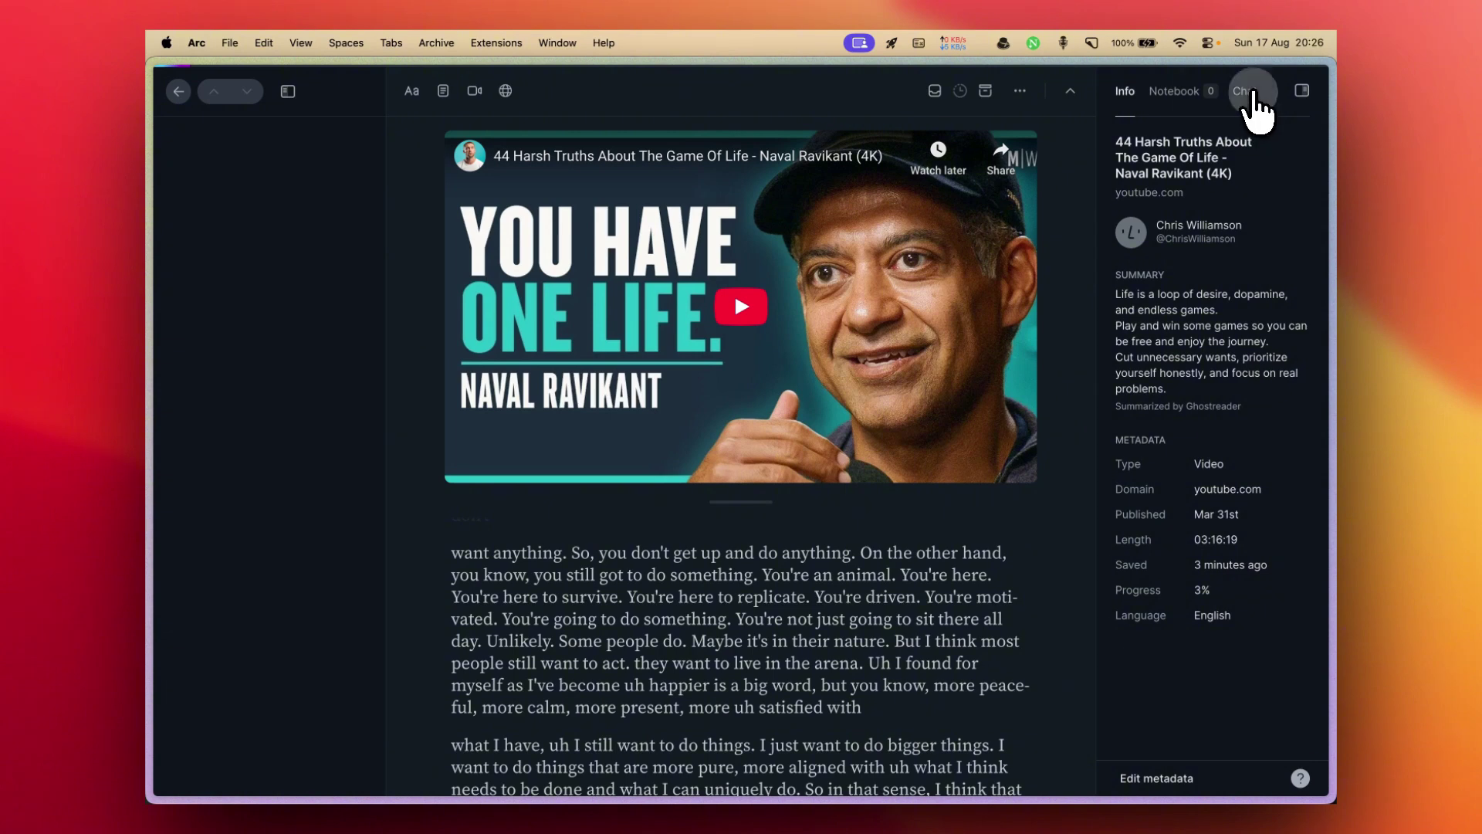
# Glance at the Chat tab, return to the Later library list, then open the readwise site in a new tab
pyautogui.click(1252, 92)
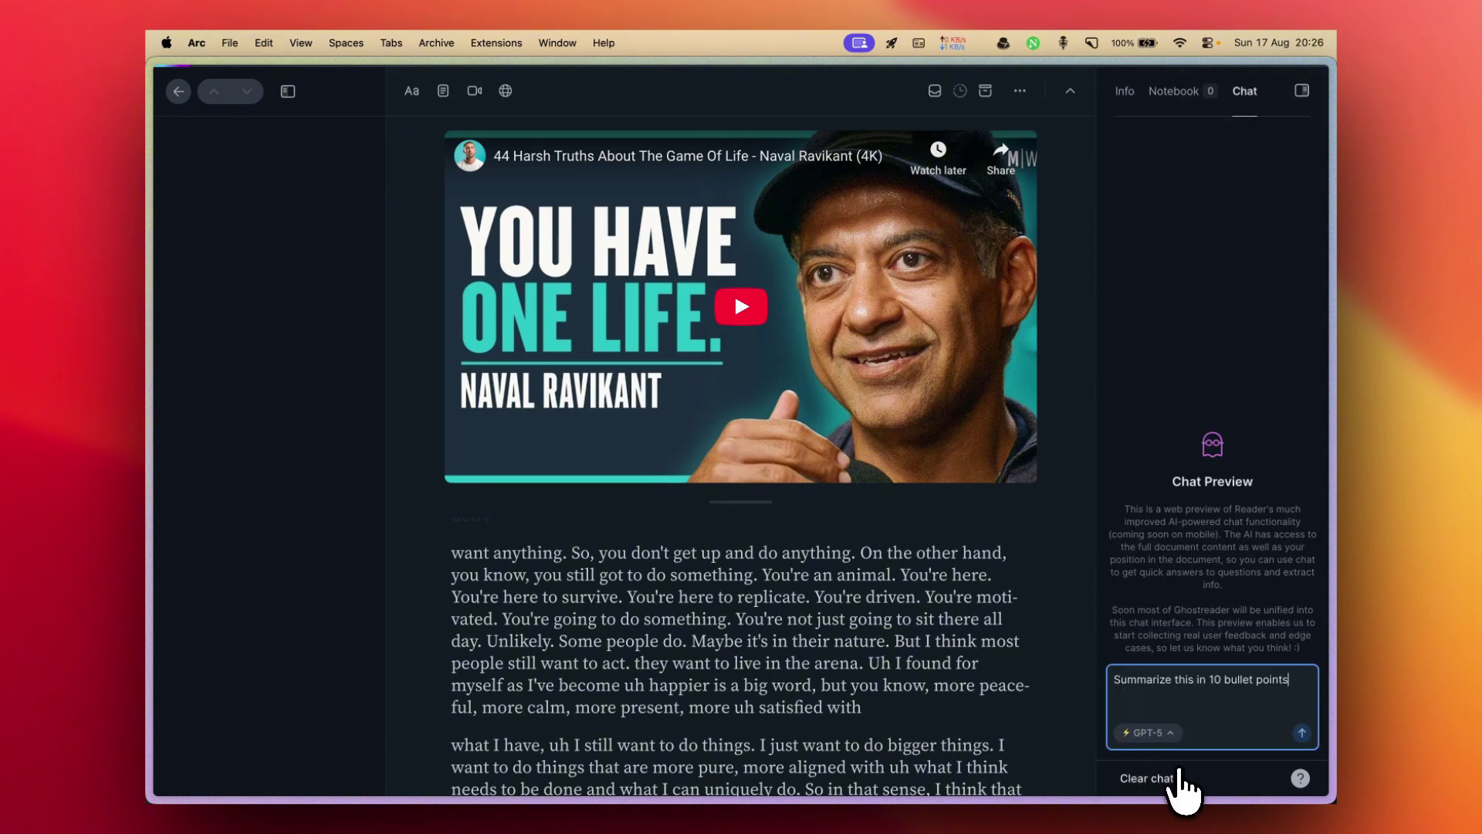
pyautogui.click(185, 94)
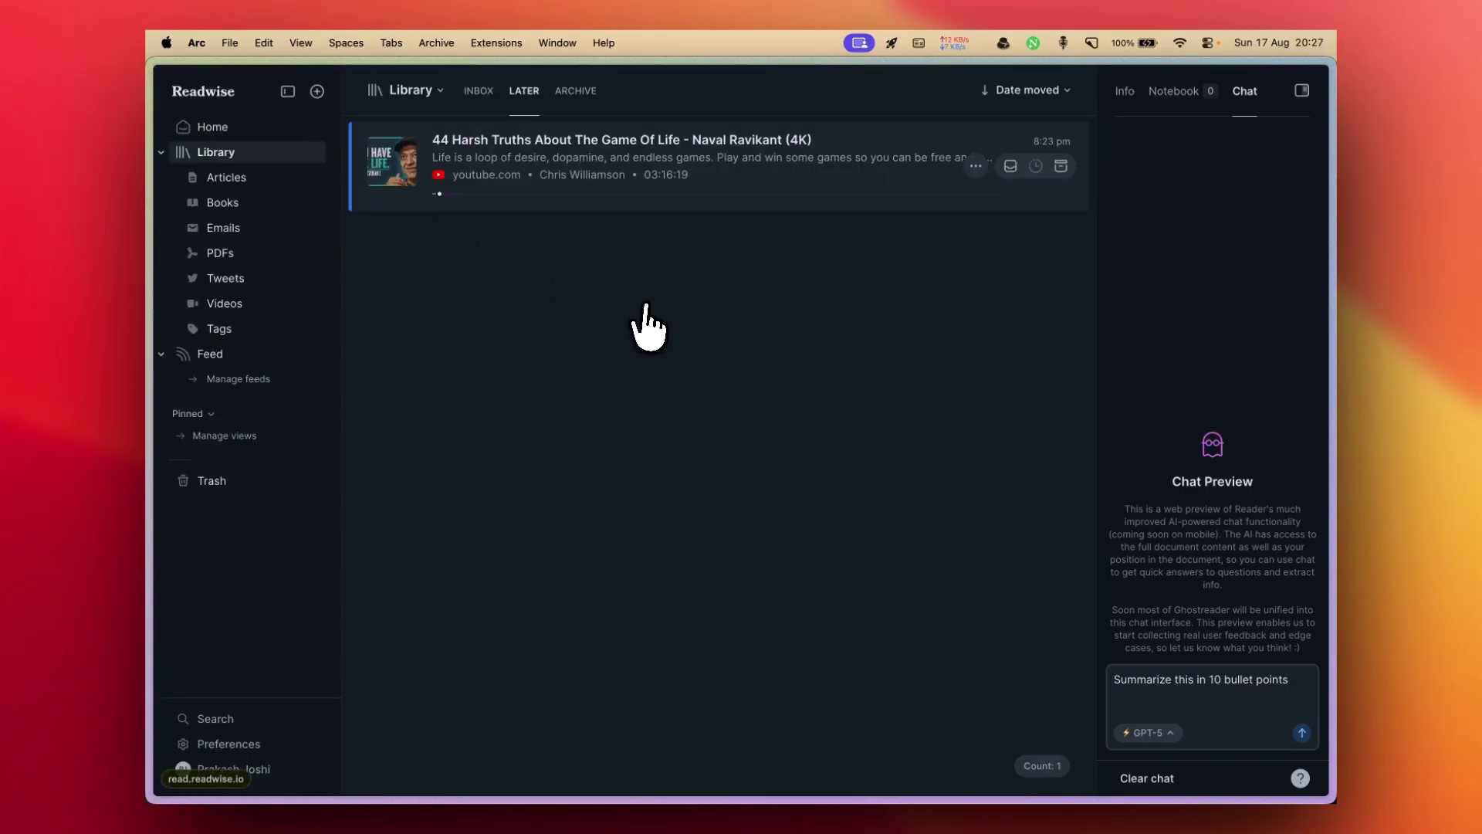
pyautogui.press('cmd+t')
pyautogui.write('readw')
pyautogui.press('Return')
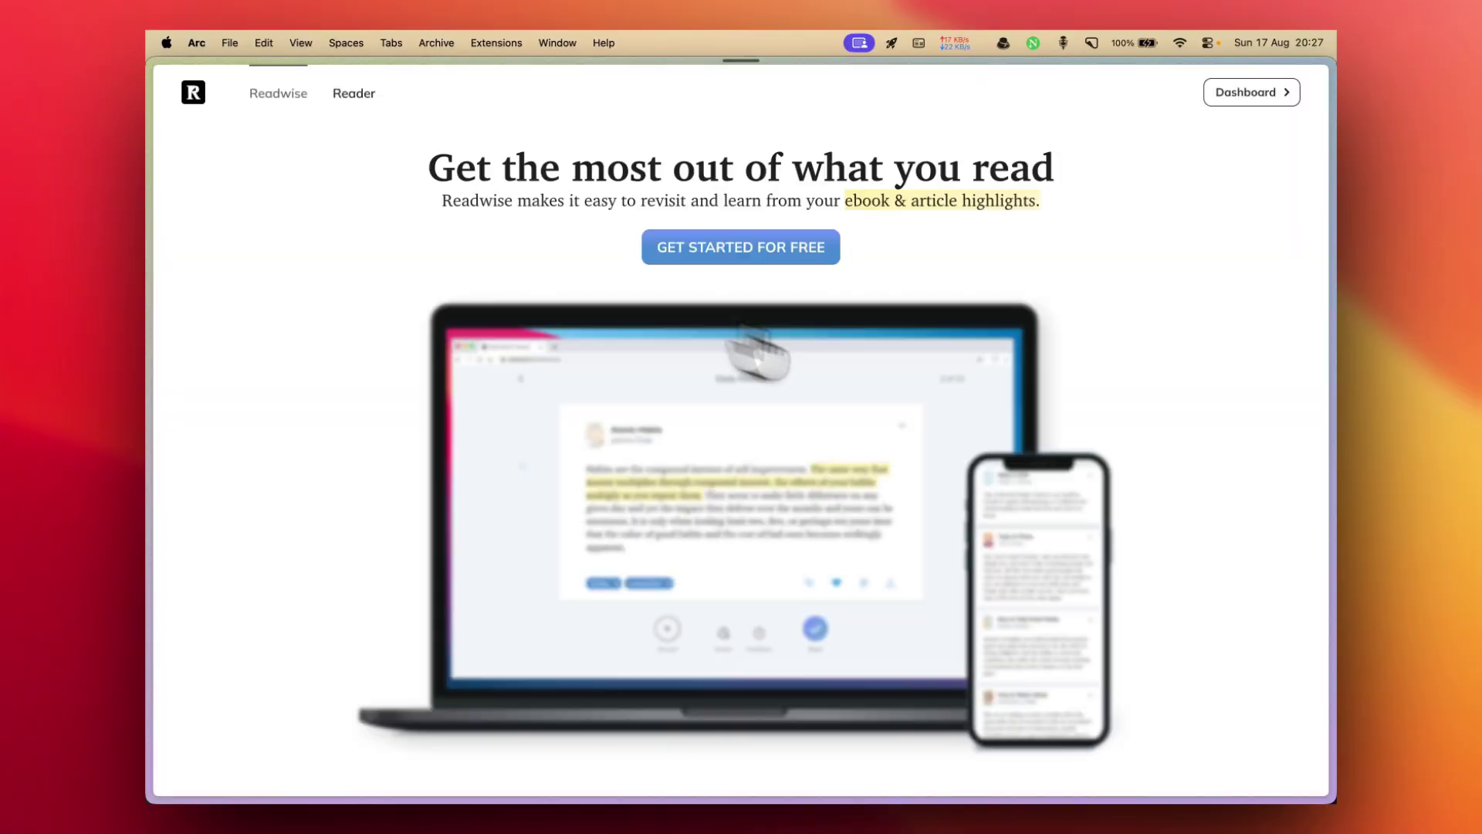
# Open the Readwise dashboard, then Chat, reaching the 'Find What You Love and Let It Kill You' Chat Preview
pyautogui.click(1264, 94)
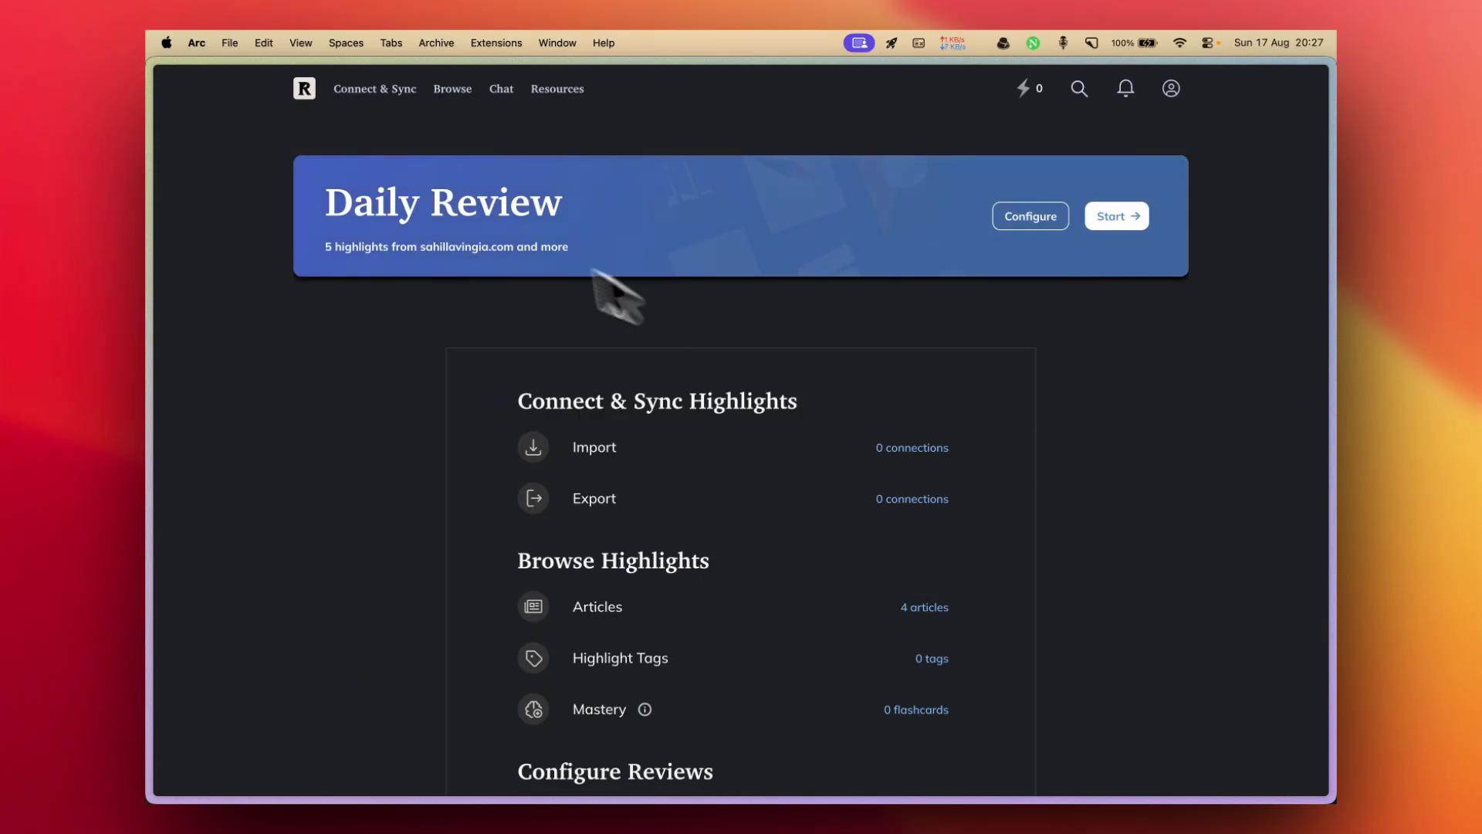
pyautogui.click(501, 90)
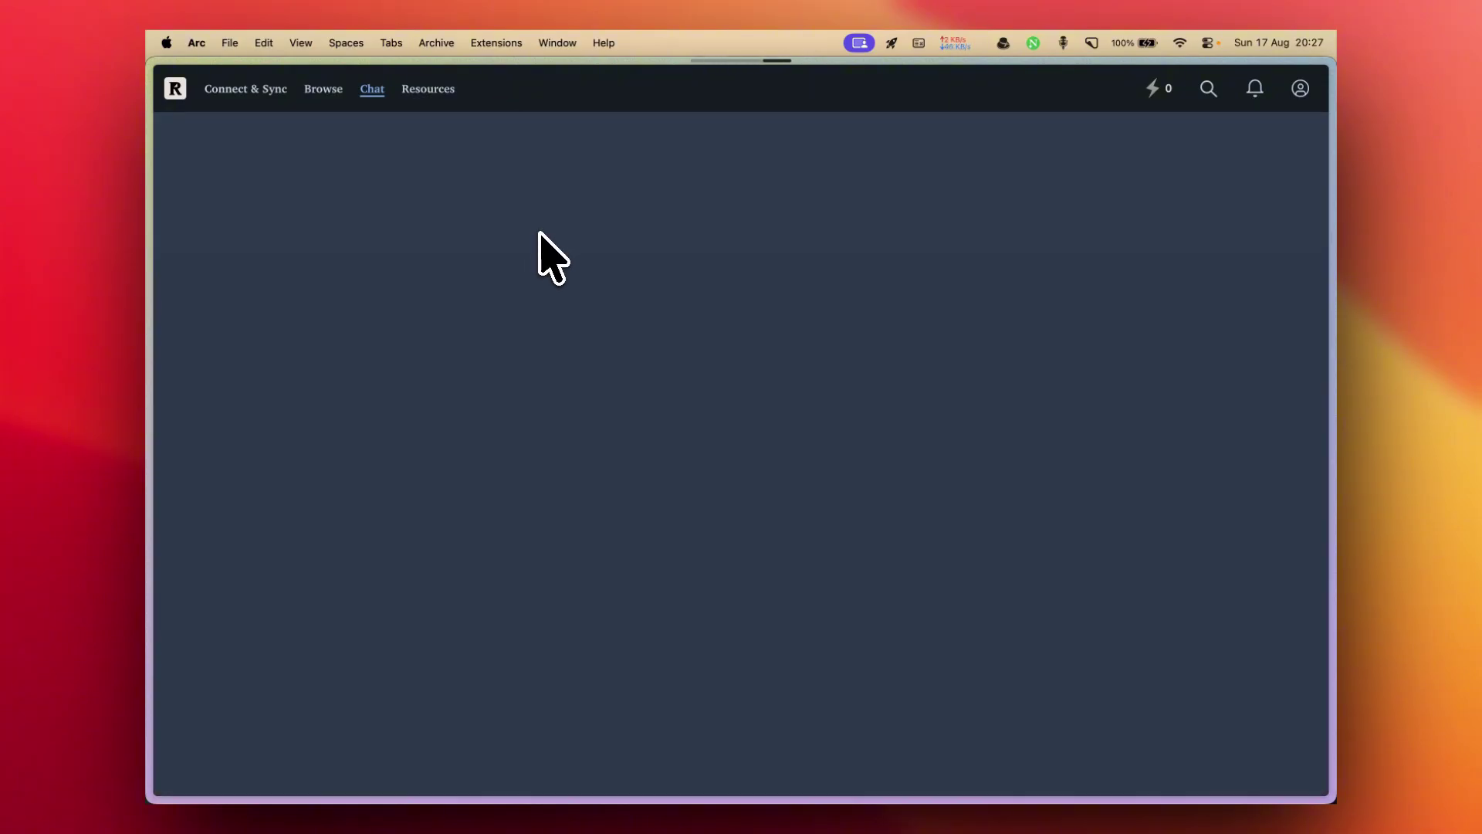
pyautogui.scroll(-5, 830, 415)
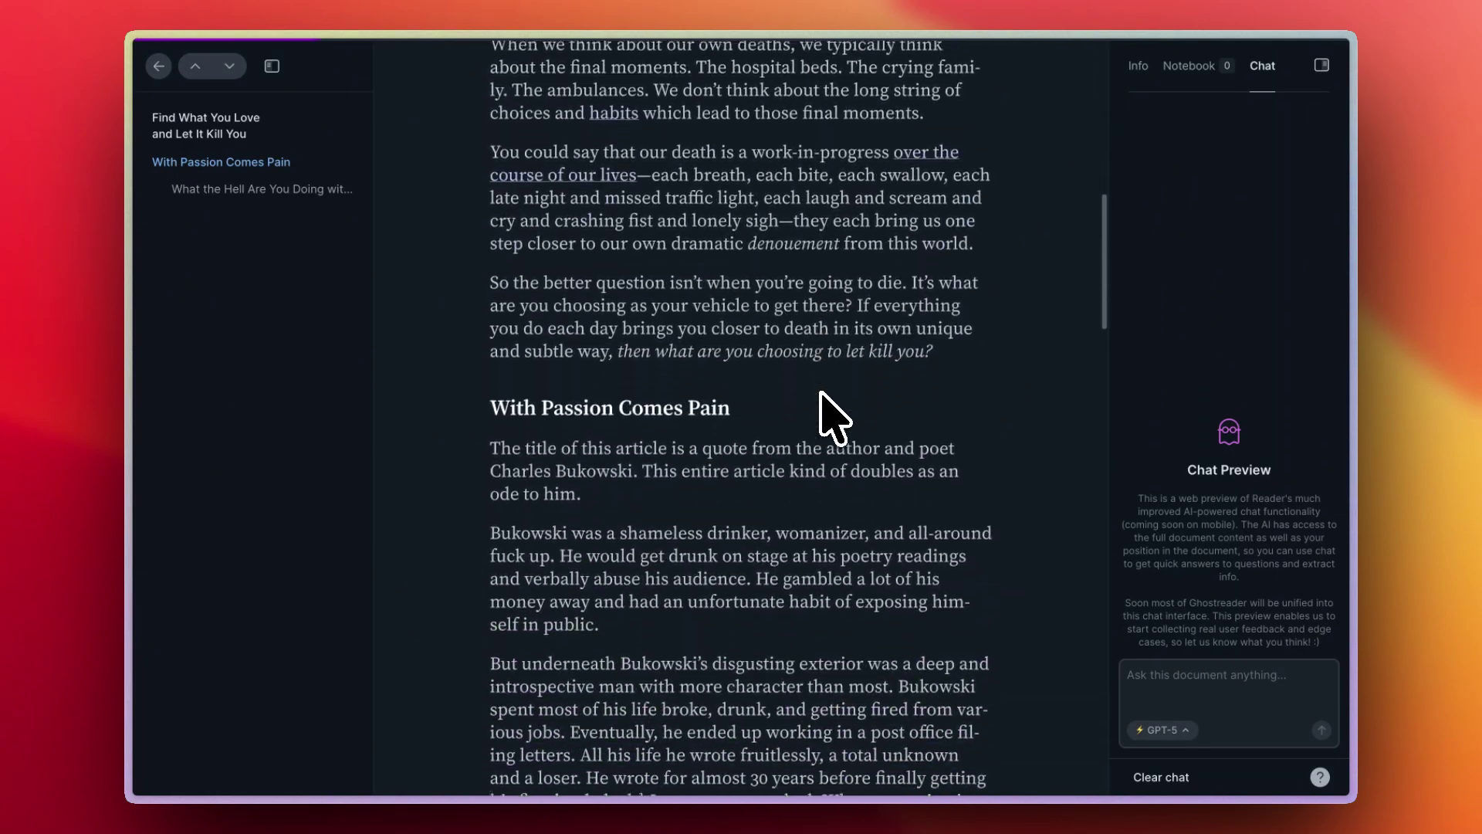
# Read 'Find What You Love and Let It Kill You' aloud in the Zoe voice and view other voices
pyautogui.scroll(-5, 830, 416)
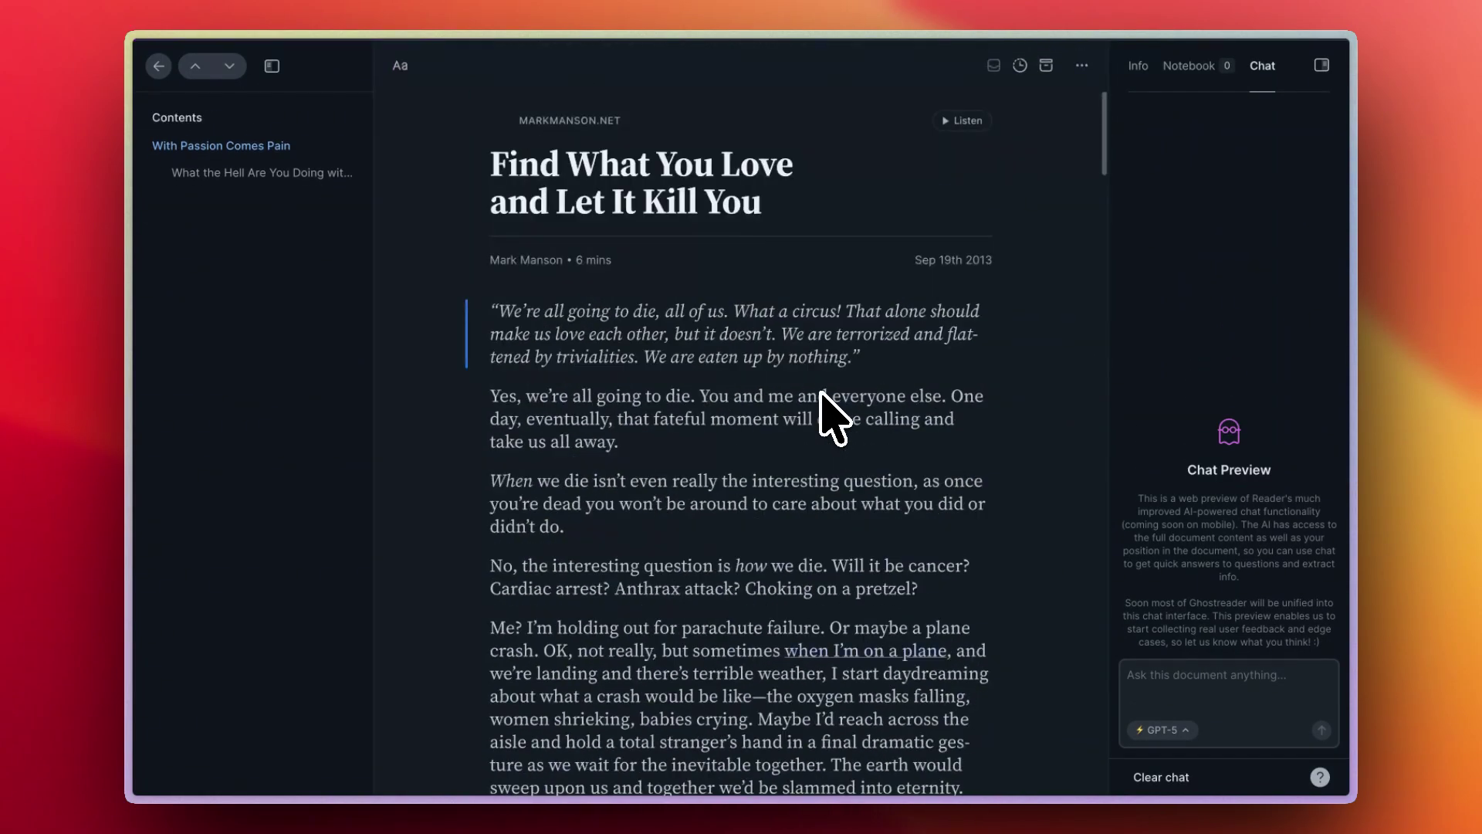
pyautogui.click(967, 123)
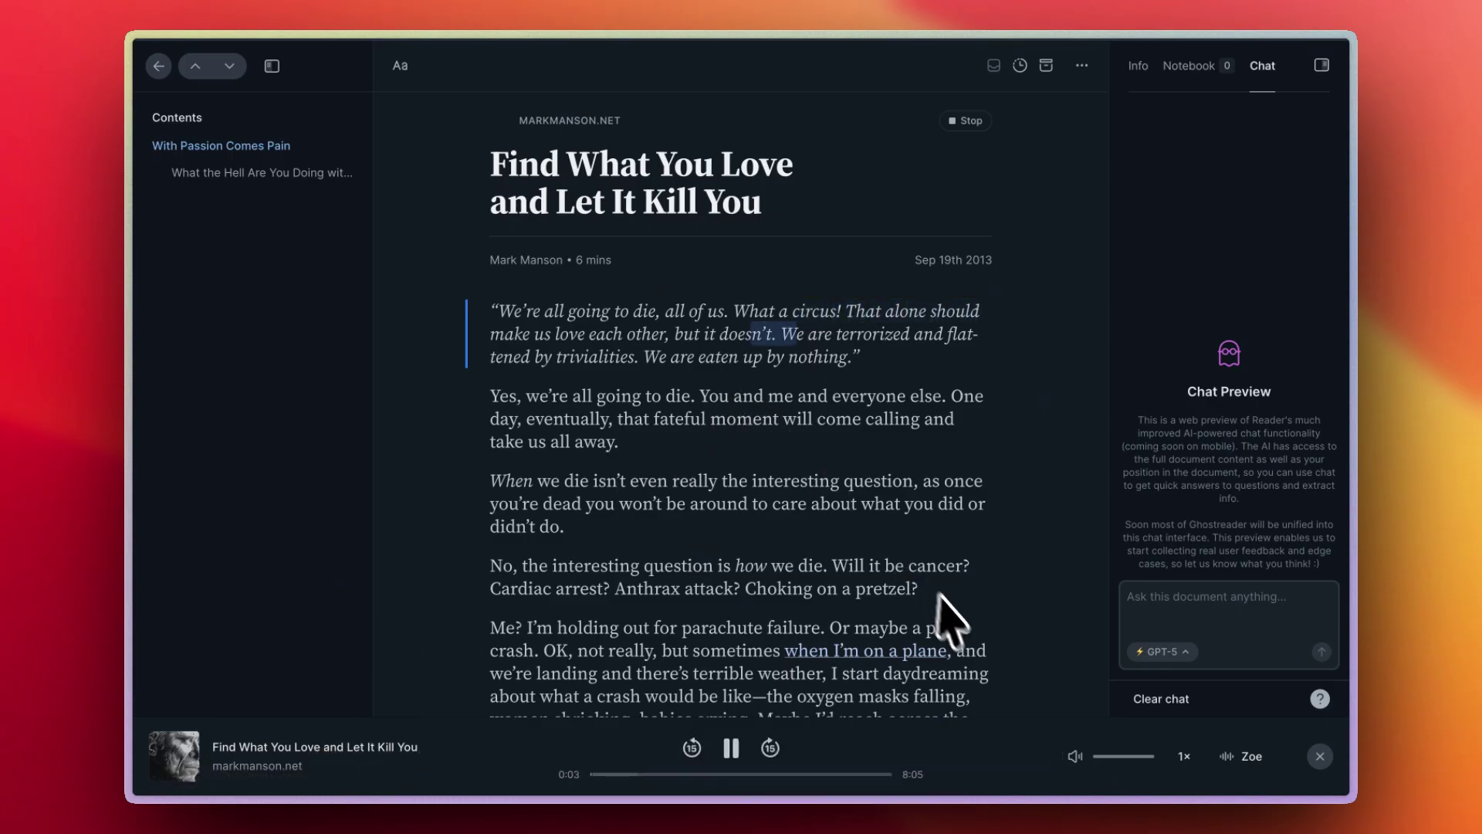
pyautogui.click(1243, 756)
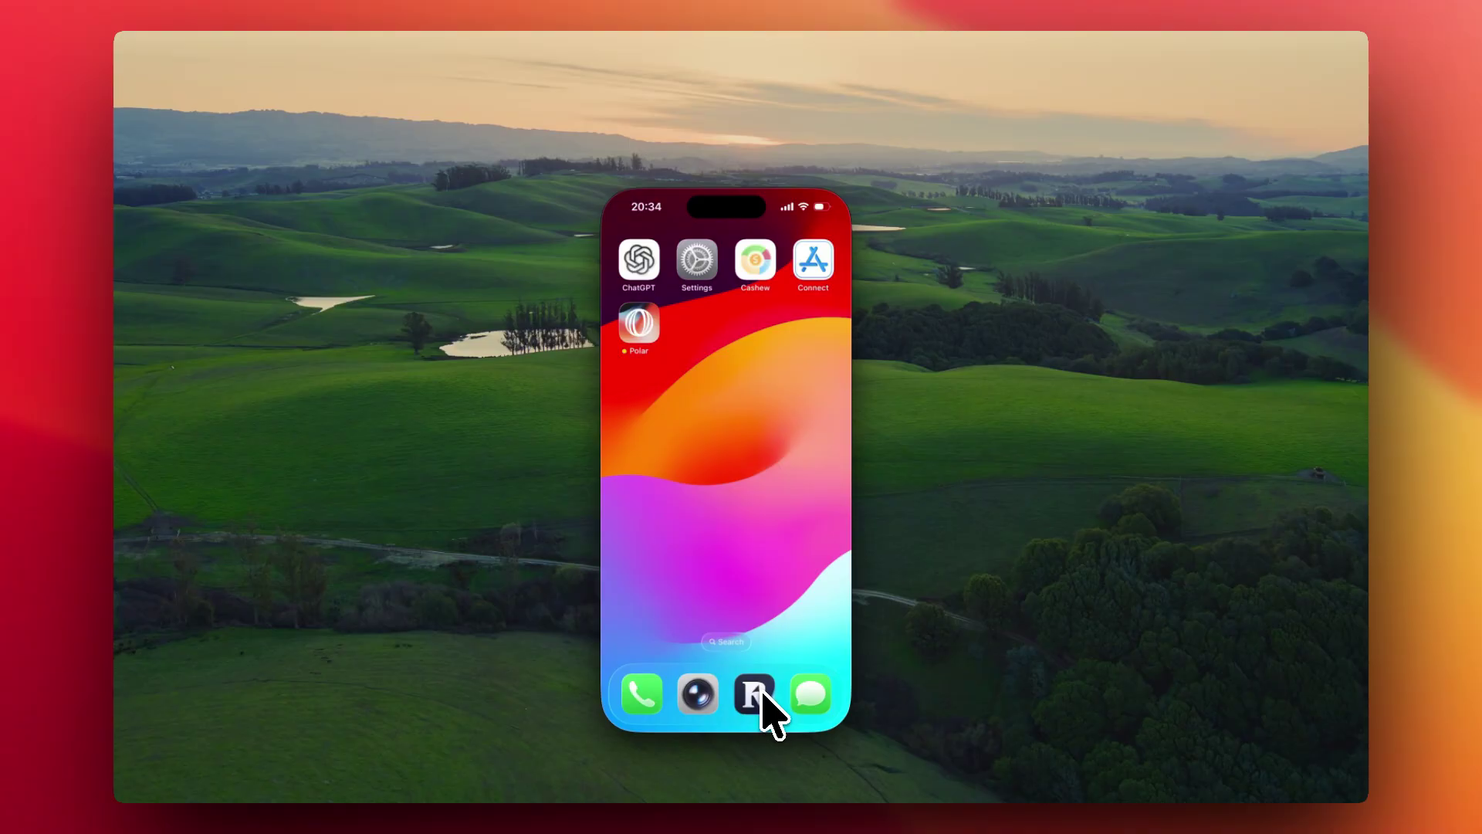
# Launch the Reader iOS app and browse its Inbox, Feed and Search views, ending on Home
pyautogui.click(758, 694)
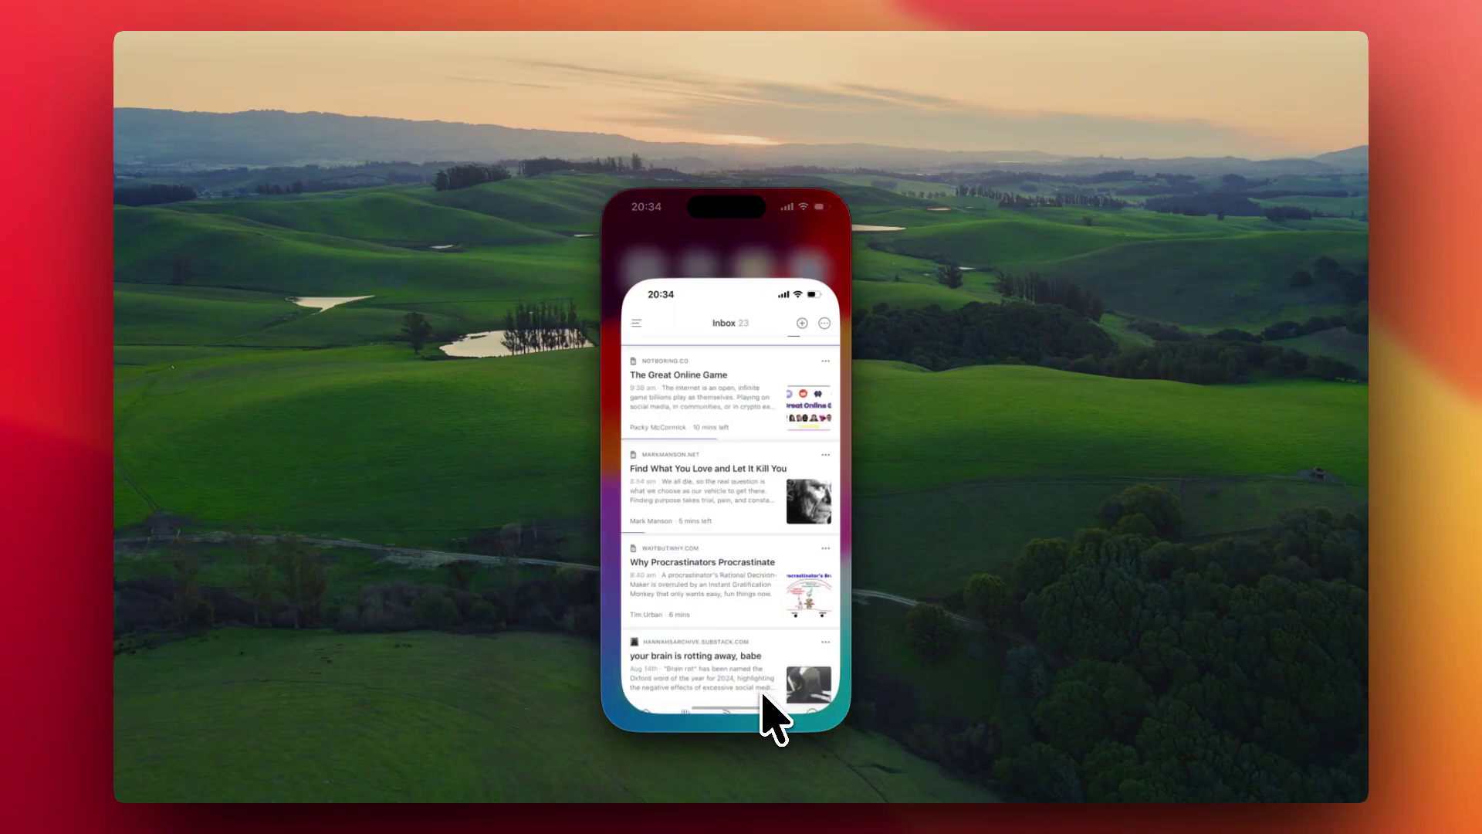
pyautogui.scroll(-10, 745, 583)
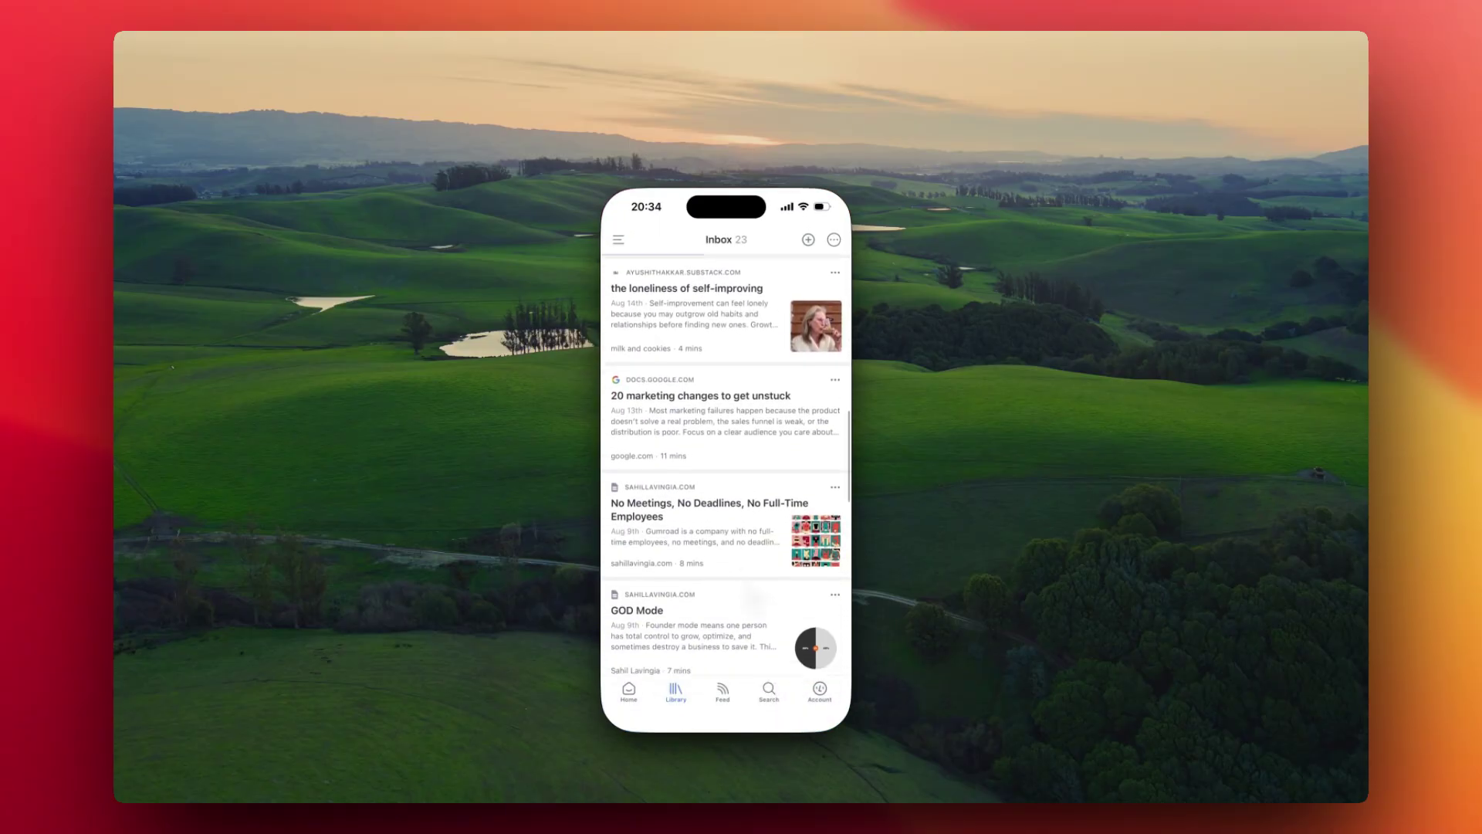
pyautogui.click(722, 689)
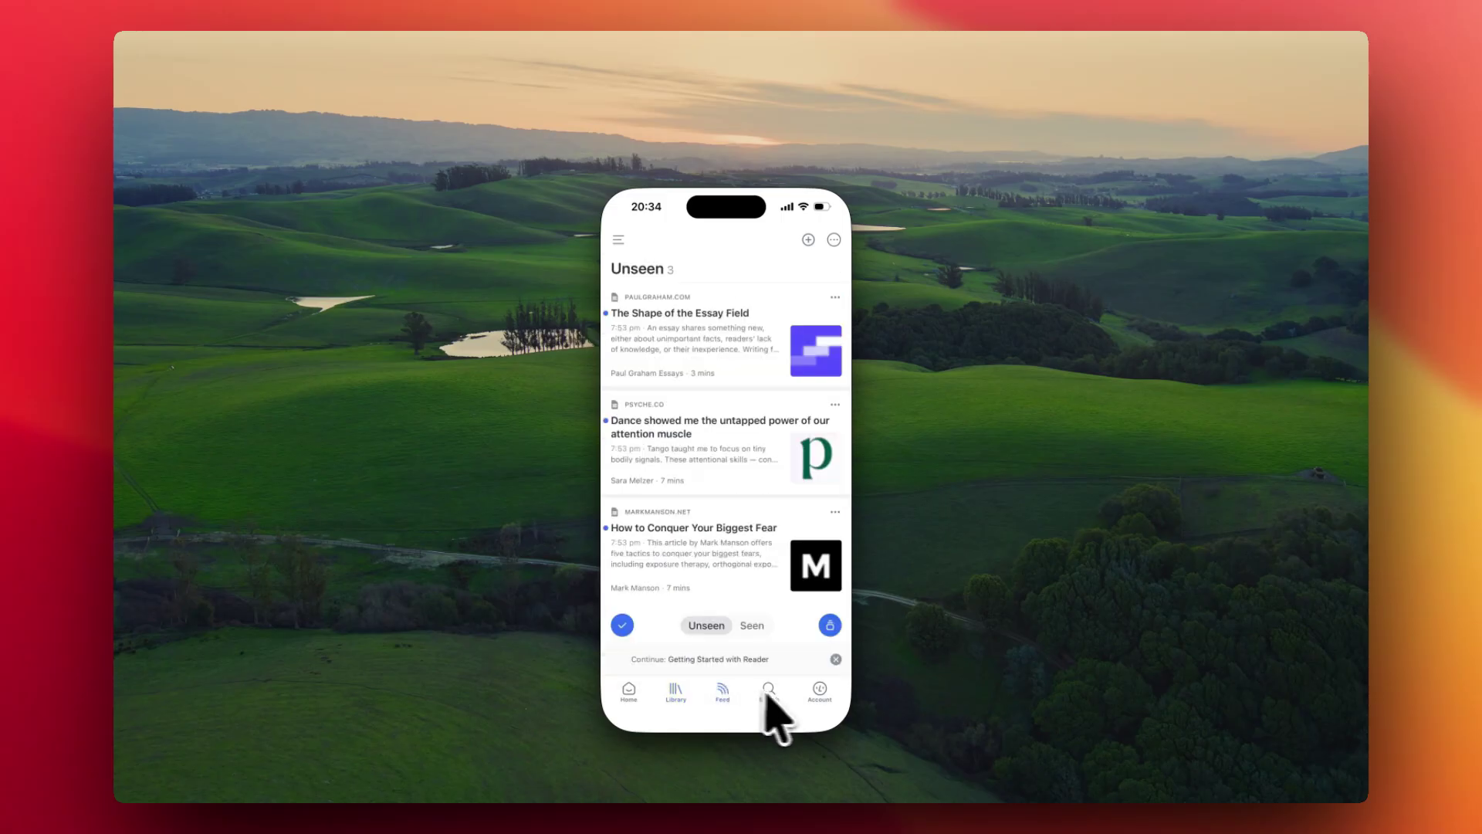
pyautogui.click(764, 698)
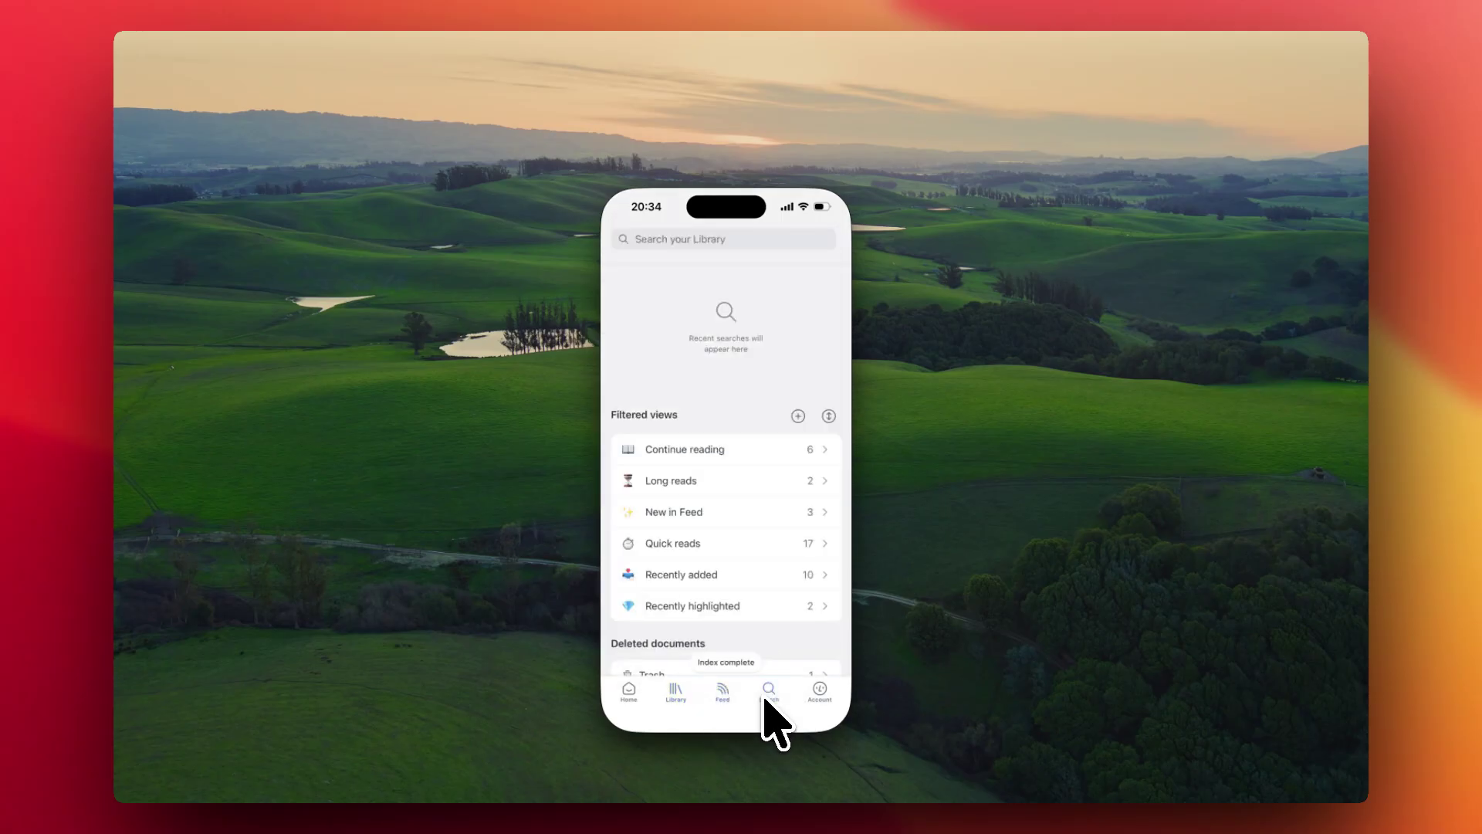
pyautogui.click(821, 696)
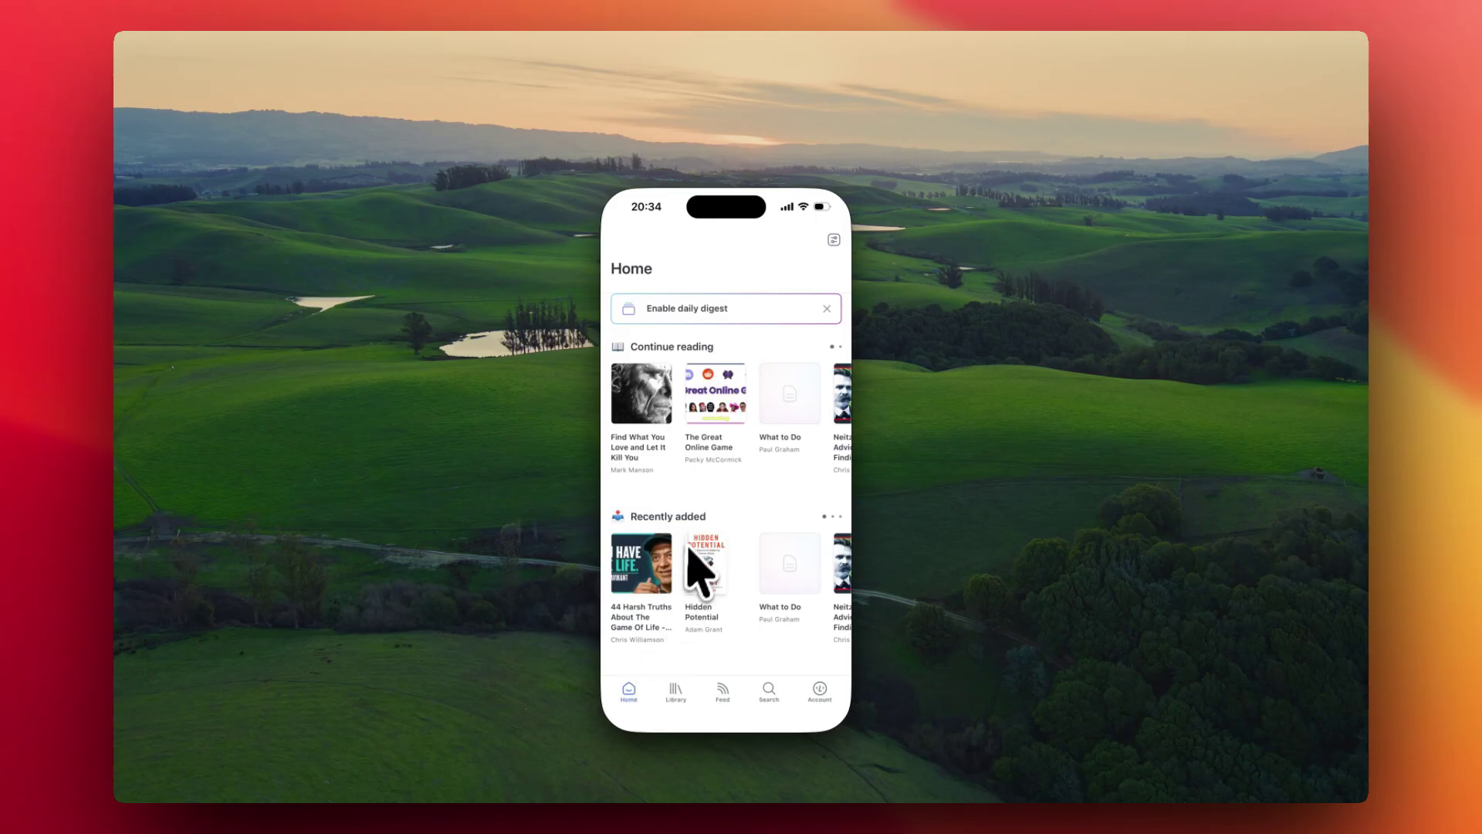